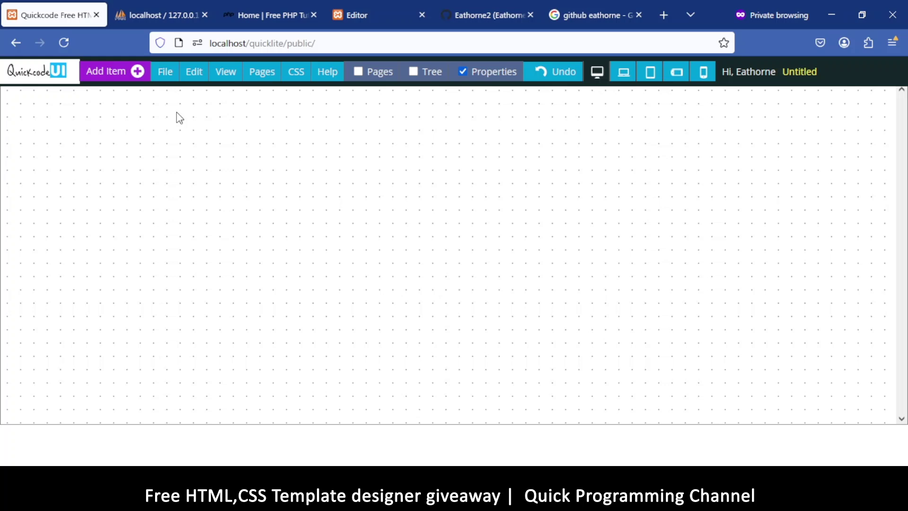
# Show the Free PHP Tutorials Resources menu listing HTML Page Creator, PHP Website and Bootstrap Website
pyautogui.click(258, 17)
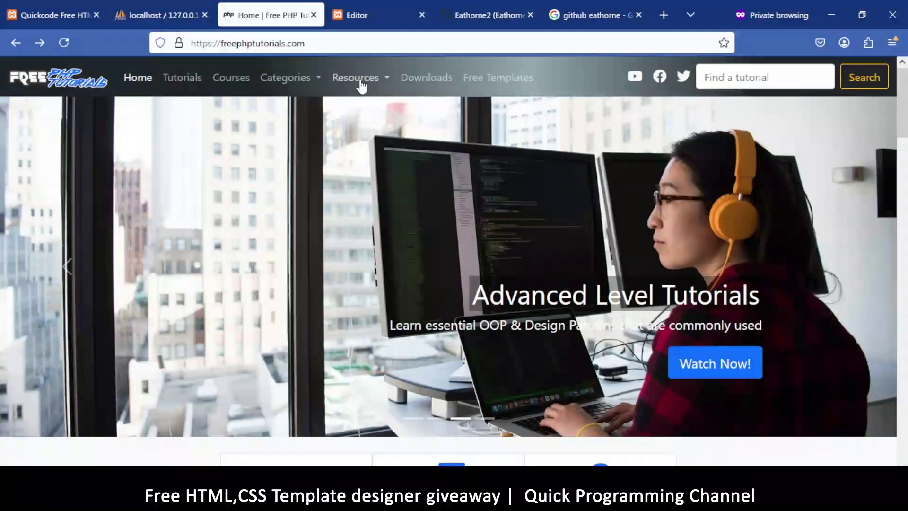
pyautogui.click(381, 80)
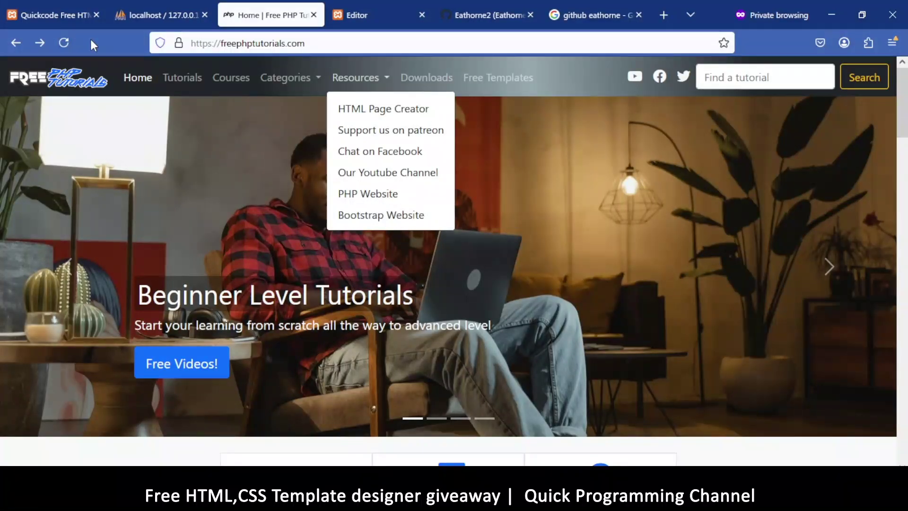
pyautogui.moveTo(62, 12)
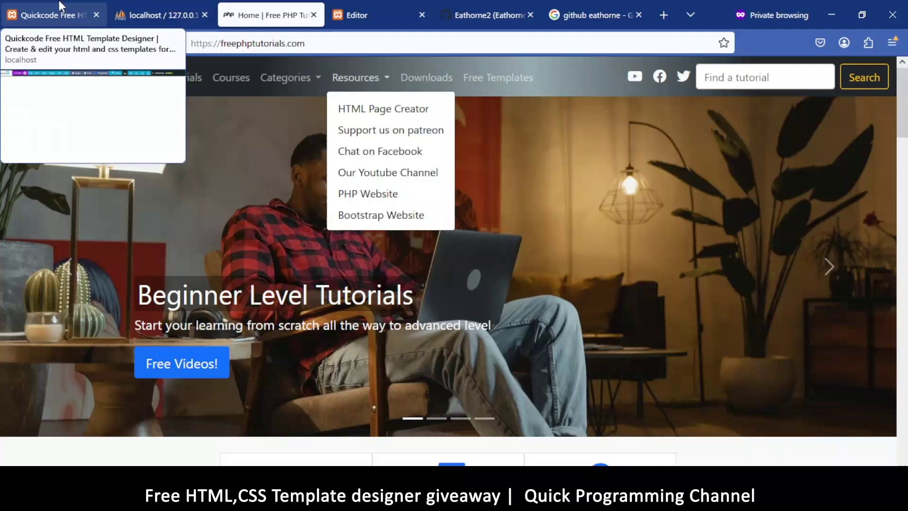
# Switch to Sublime Text's quicklite project showing io.js, with the public folder collapsed
pyautogui.click(63, 12)
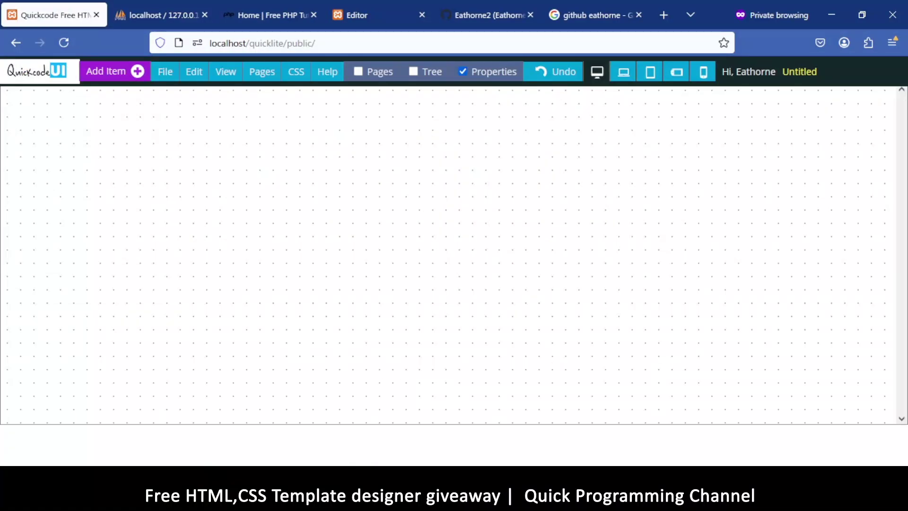
pyautogui.hotkey('alt', 'Tab')
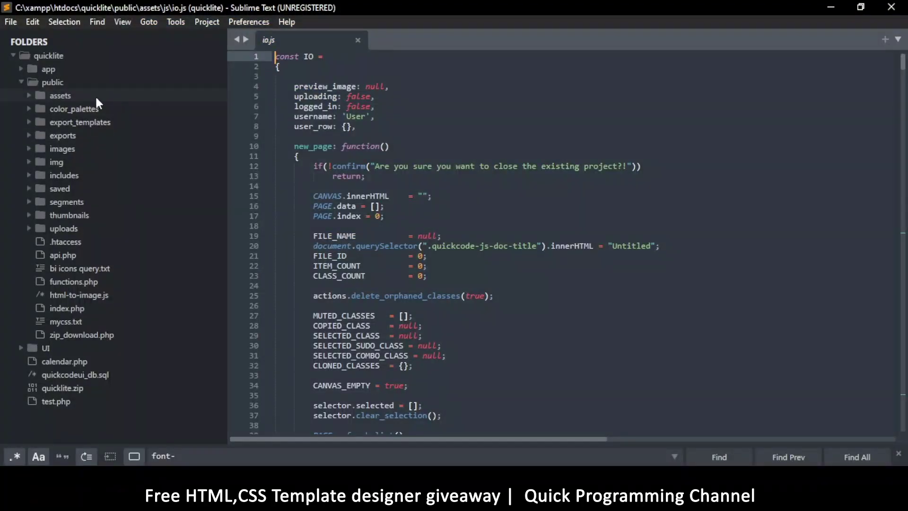
pyautogui.click(21, 83)
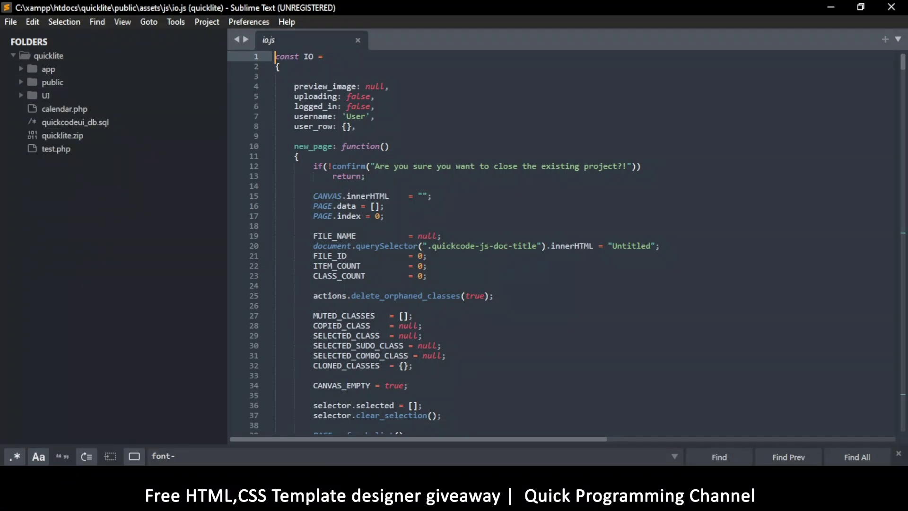
pyautogui.click(454, 501)
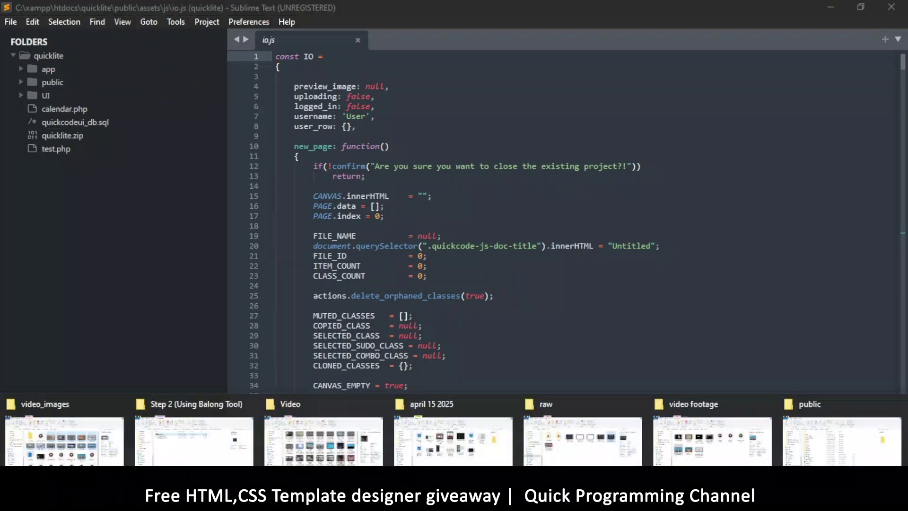
# Go up to the quicklite folder under xampp\htdocs and select the 198 MB quicklite.zip
pyautogui.click(811, 450)
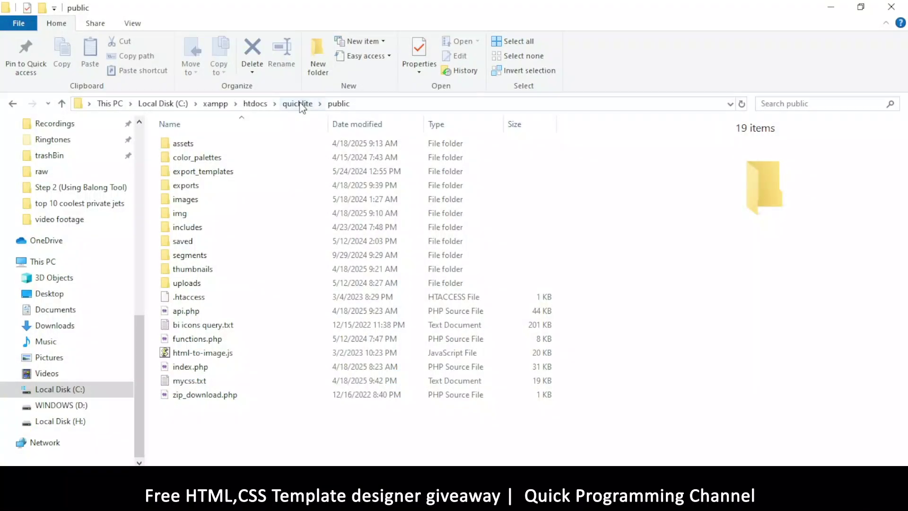
pyautogui.click(298, 103)
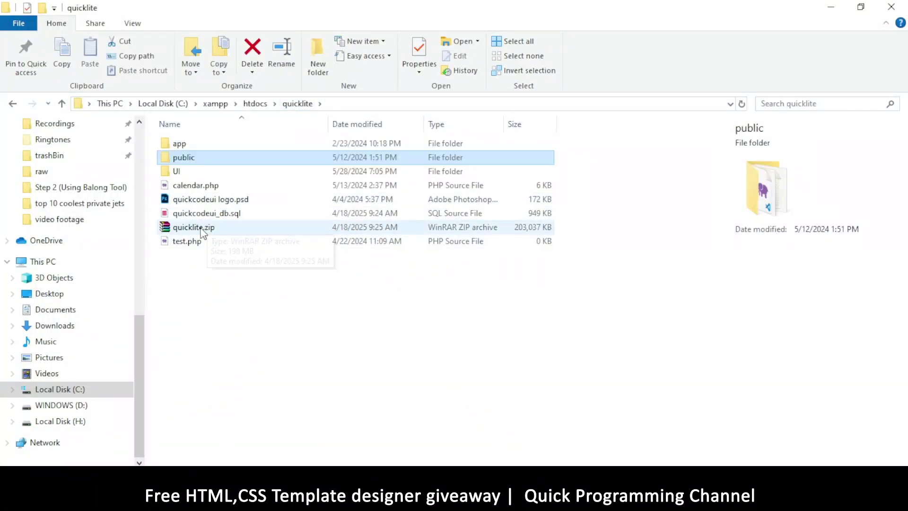
pyautogui.click(193, 228)
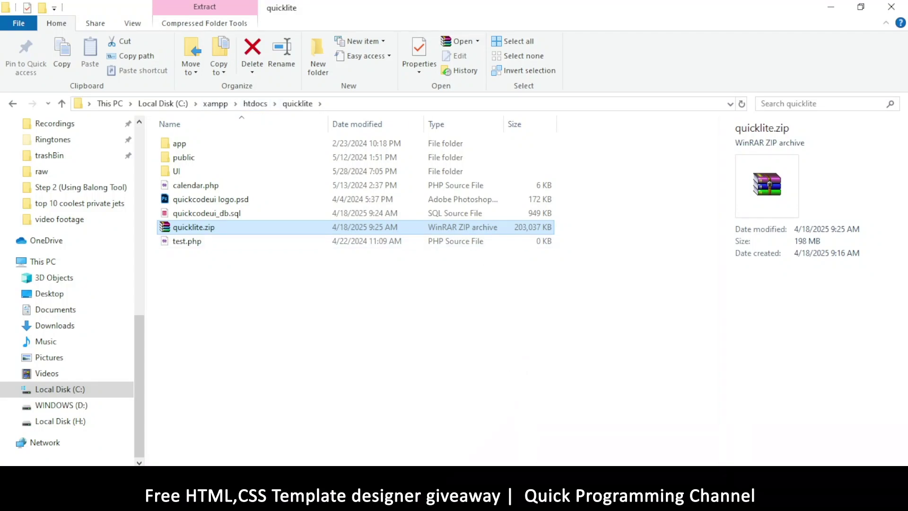
pyautogui.hotkey('alt', 'Tab')
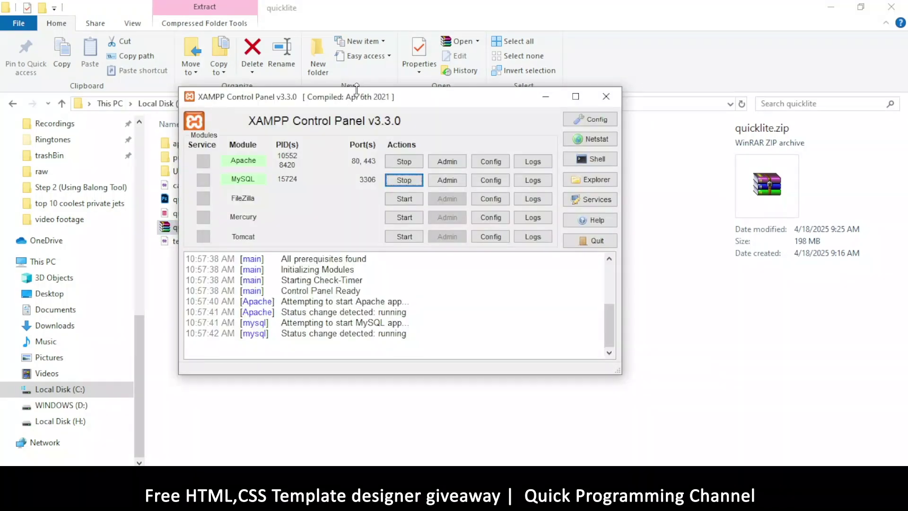
pyautogui.moveTo(360, 100); pyautogui.dragTo(424, 144)
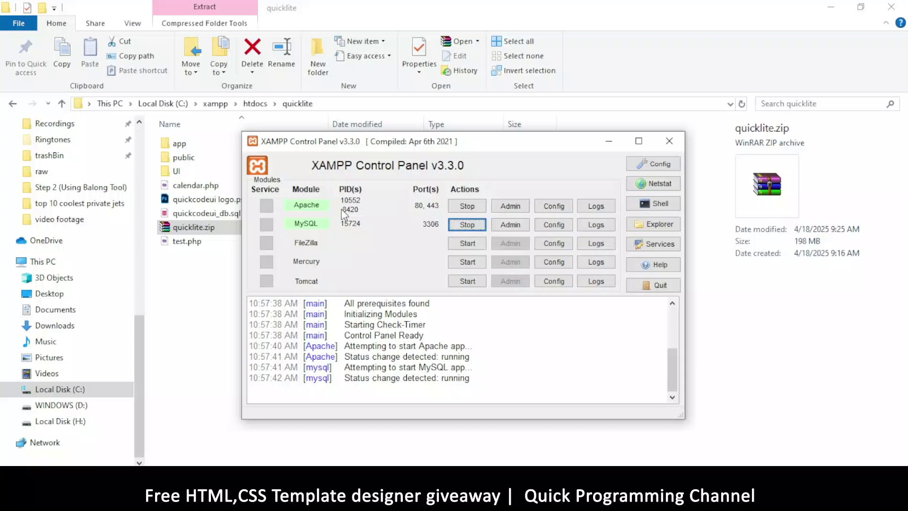
pyautogui.moveTo(401, 146); pyautogui.dragTo(401, 138)
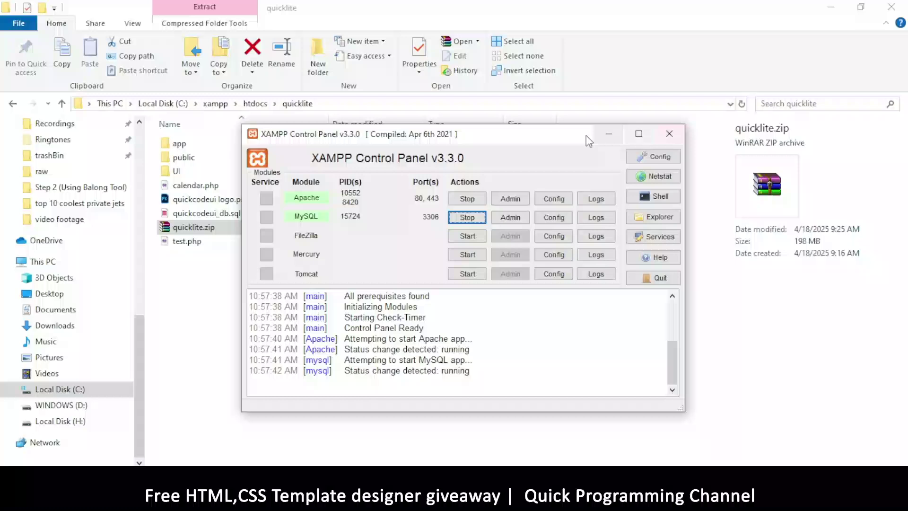
pyautogui.click(609, 134)
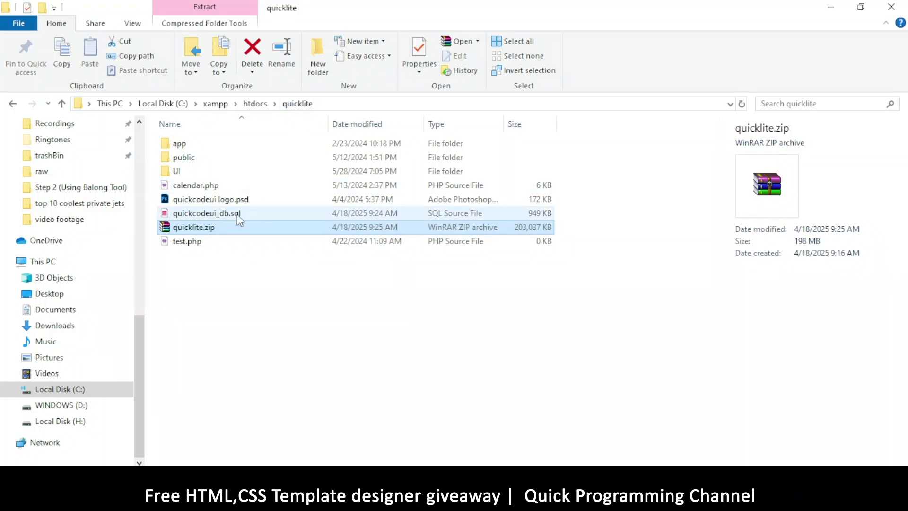
# Select quickcodeui_db.sql, then return to the Quickcode designer at localhost/quicklite/public in Firefox
pyautogui.click(211, 214)
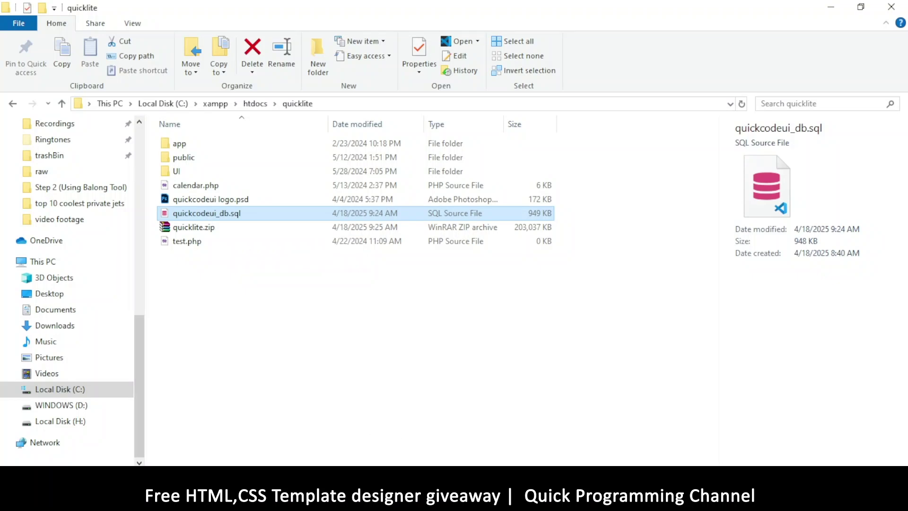
pyautogui.moveTo(403, 502)
pyautogui.click(407, 435)
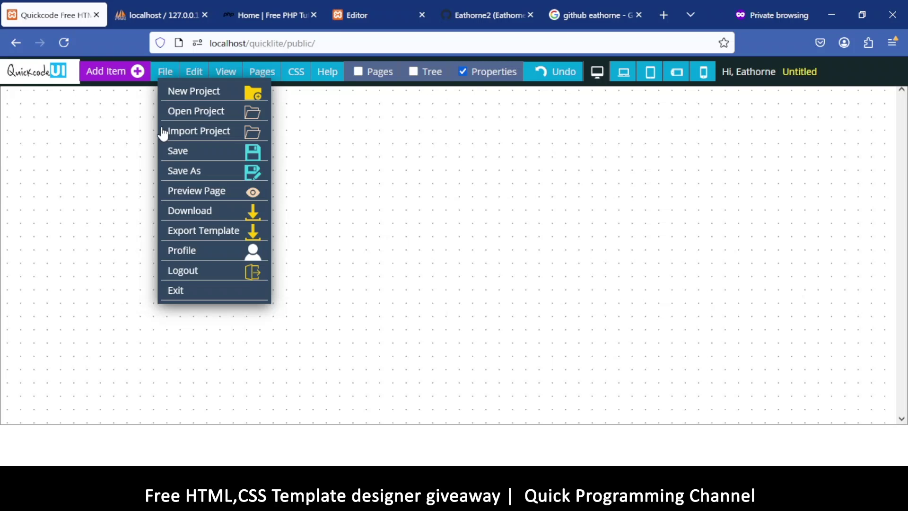
# Switch to the phpMyAdmin tab showing quickcodeui_db's users table with 6 accounts
pyautogui.click(149, 18)
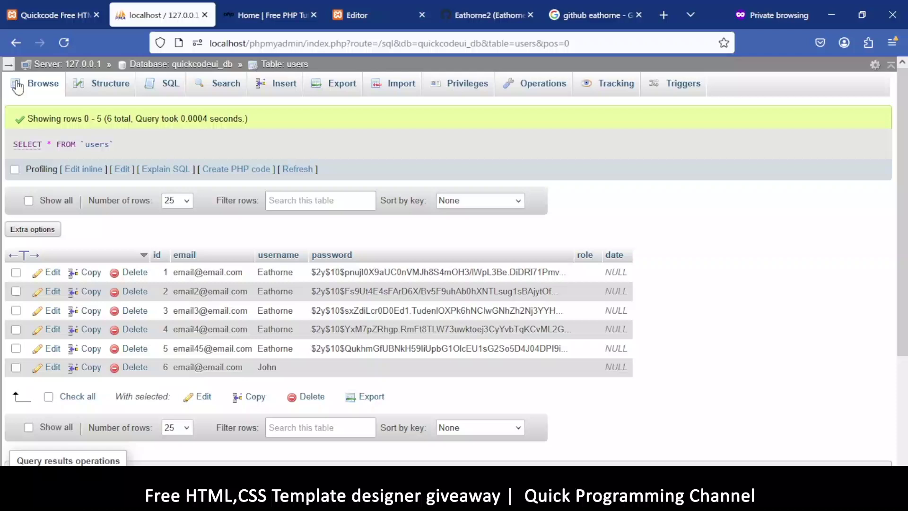
# Reload the users rows and open the five-table quickcodeui_db database overview
pyautogui.click(32, 88)
pyautogui.click(180, 67)
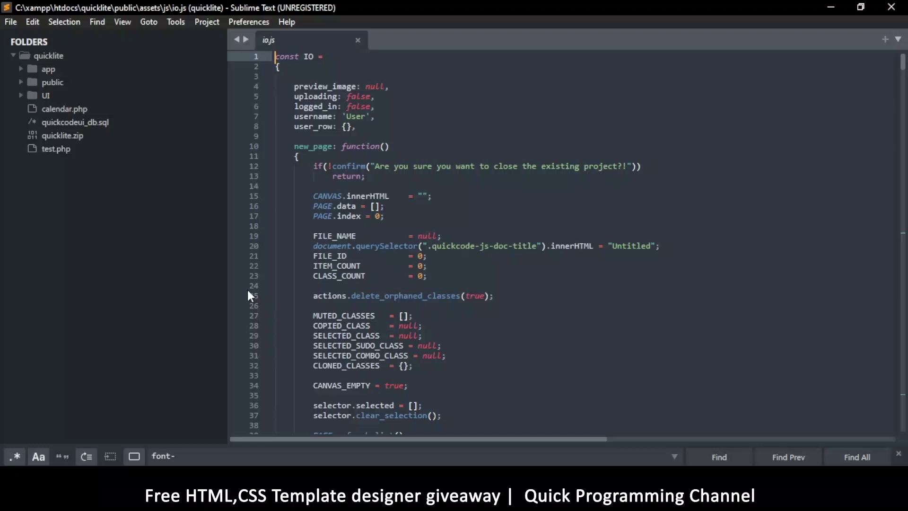
# Expand public and read index.php, marking line 762 where the IFRAME load handler starts
pyautogui.click(18, 82)
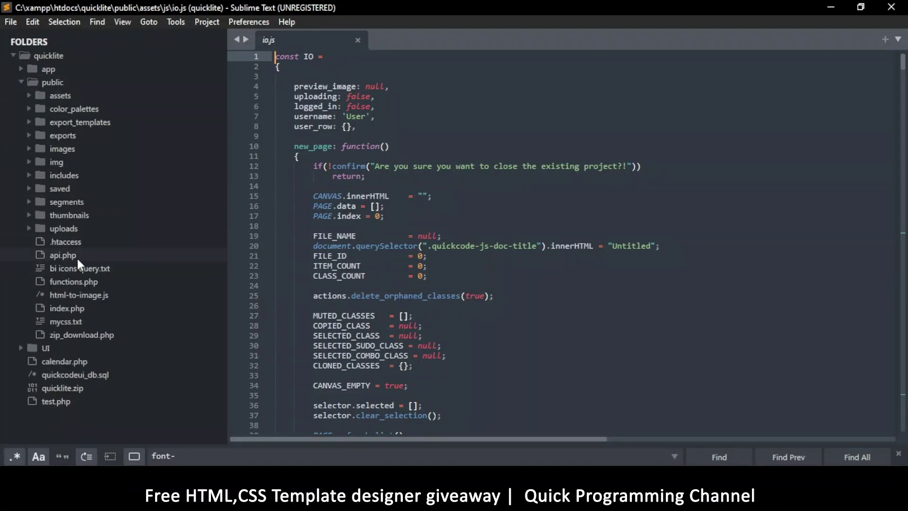
pyautogui.click(78, 308)
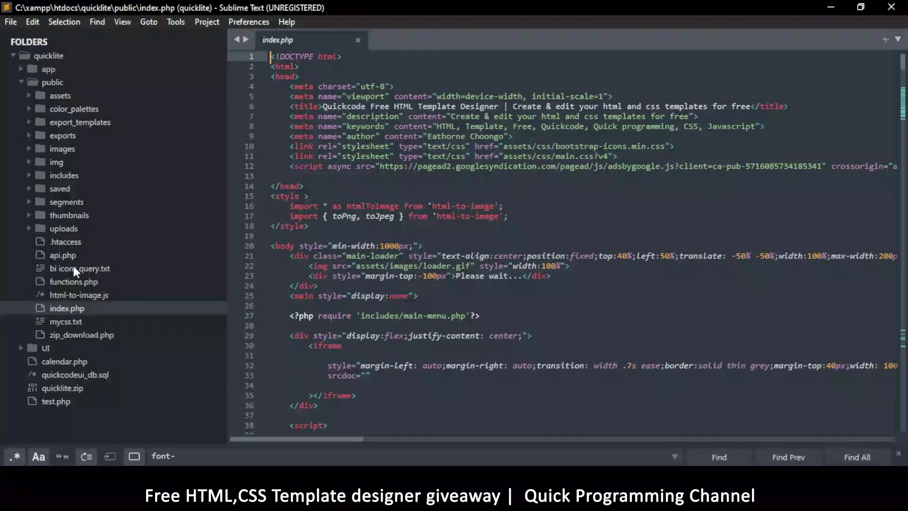
pyautogui.scroll(-20, 333, 264)
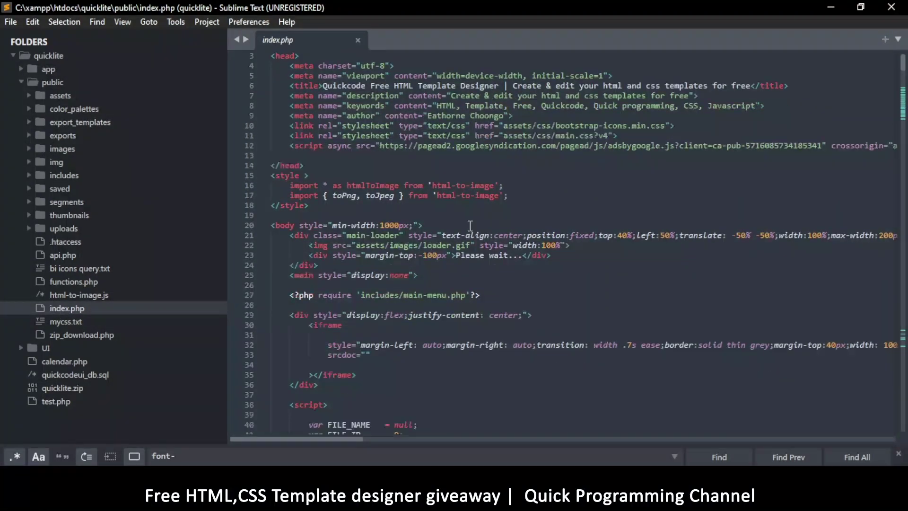
pyautogui.scroll(-20, 472, 240)
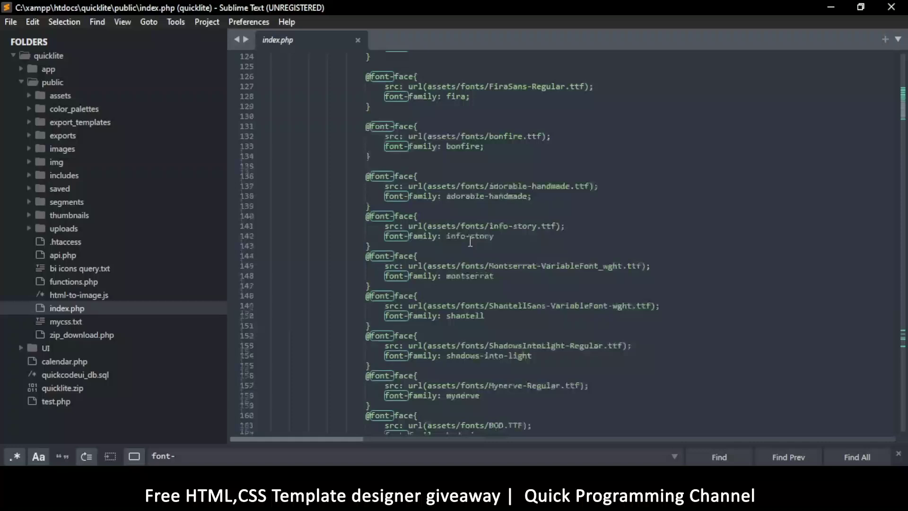
pyautogui.scroll(-20, 448, 246)
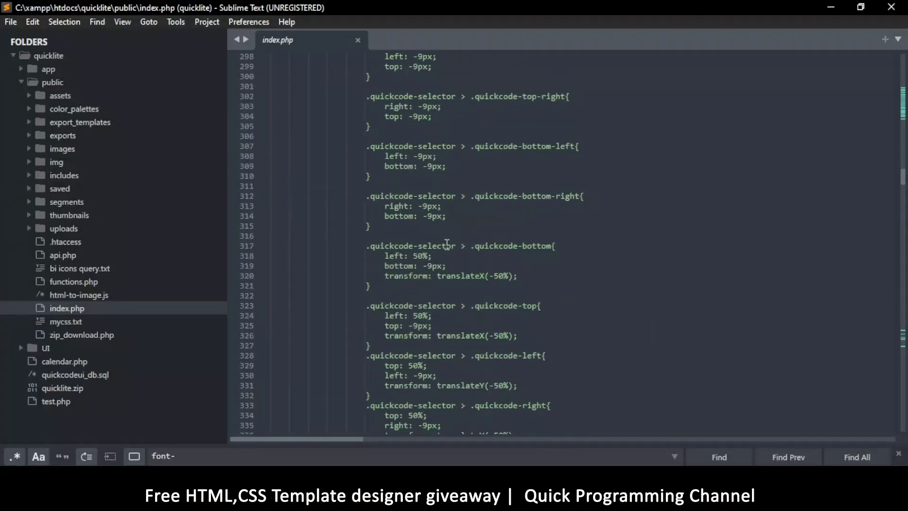
pyautogui.scroll(-20, 457, 241)
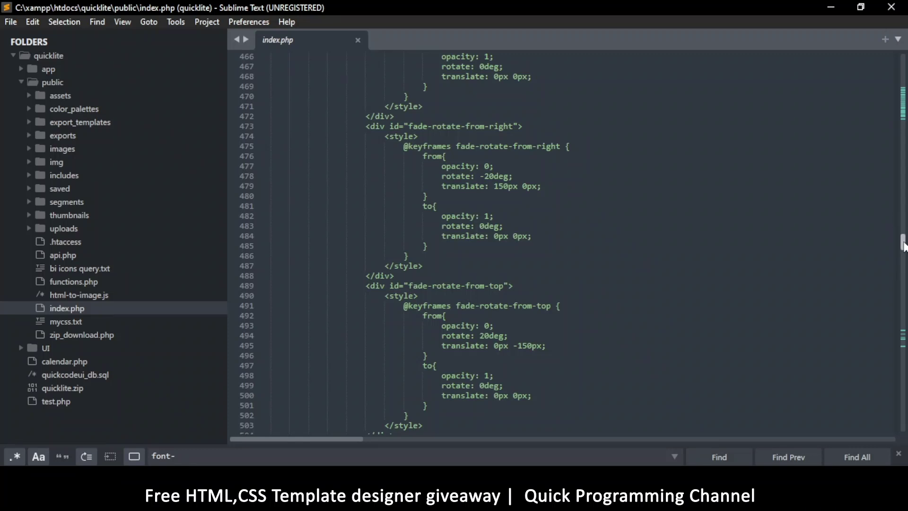
pyautogui.moveTo(904, 248); pyautogui.dragTo(904, 350)
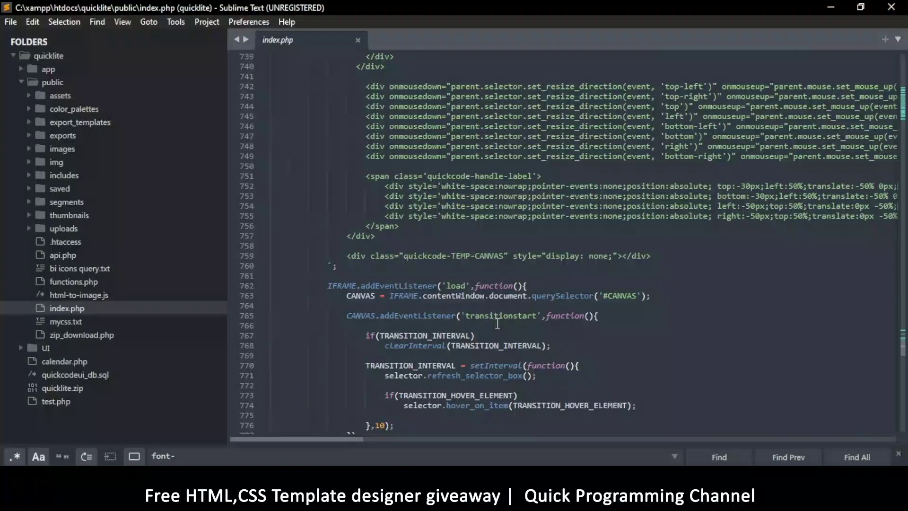
pyautogui.scroll(-3, 370, 285)
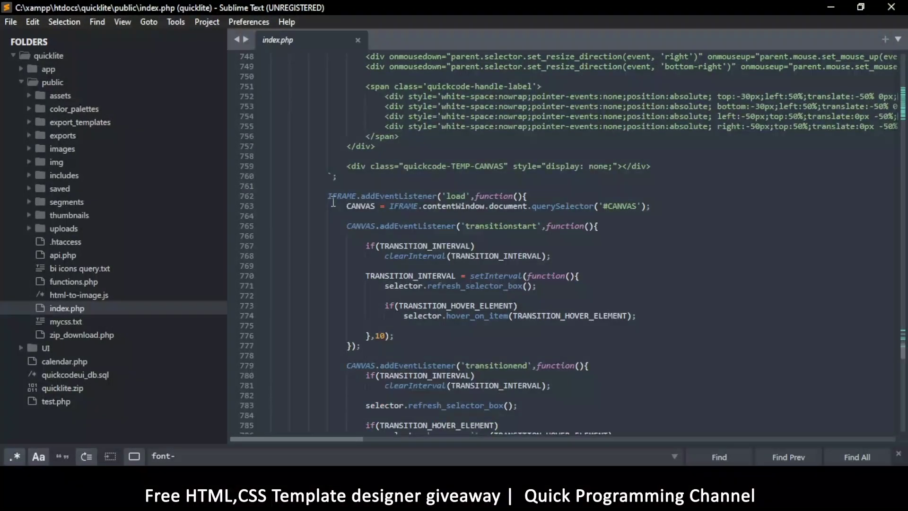
pyautogui.click(341, 196)
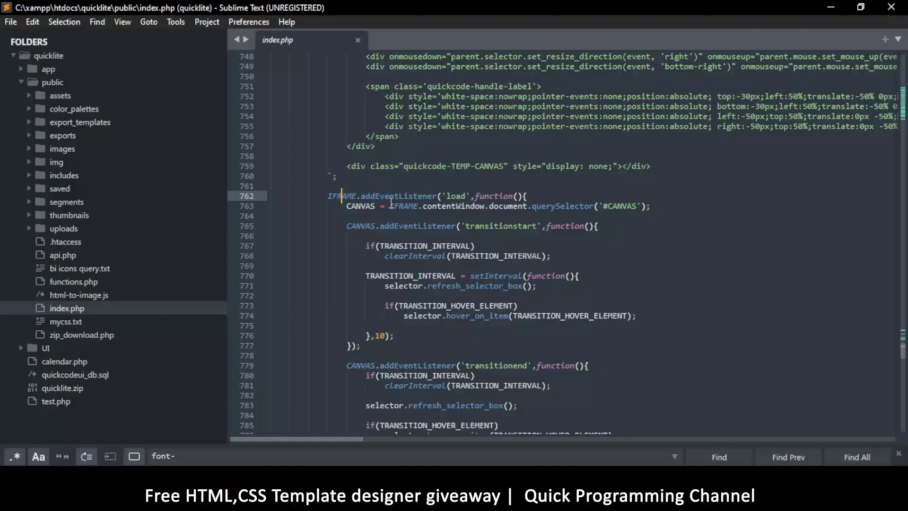
pyautogui.scroll(7, 391, 202)
pyautogui.scroll(1, 382, 227)
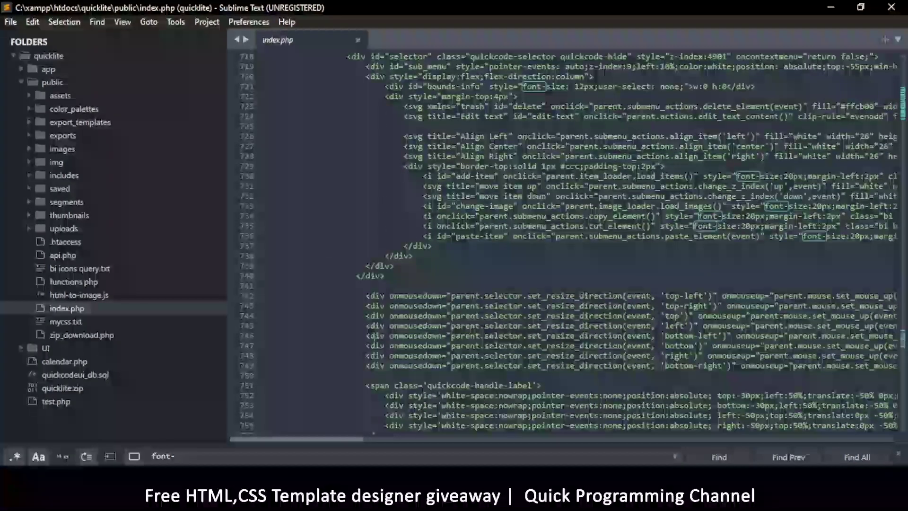
pyautogui.scroll(5, 313, 380)
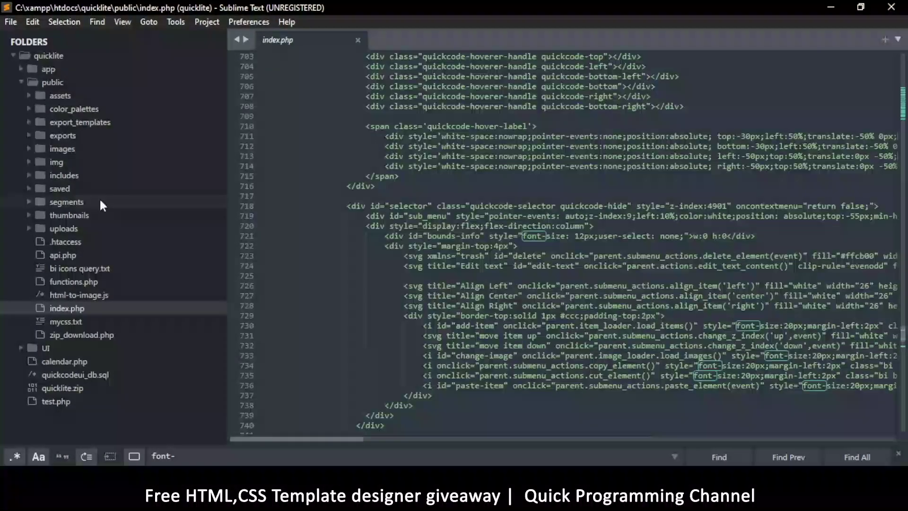
# Expand the includes, assets and js folders to list the project's scripts
pyautogui.click(29, 175)
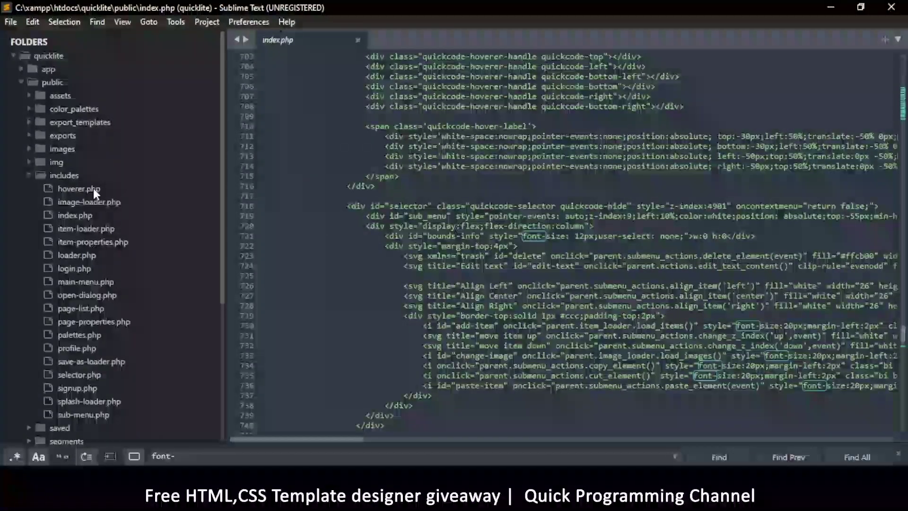
pyautogui.click(27, 96)
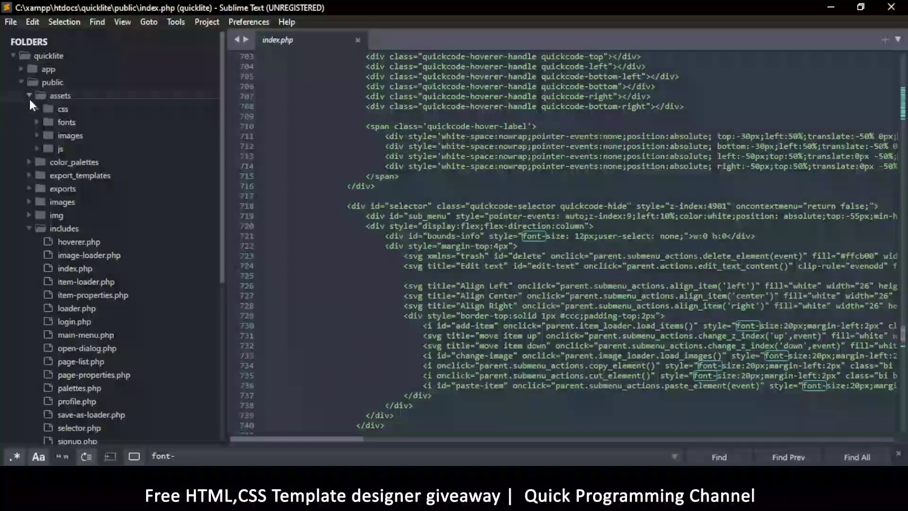
pyautogui.click(37, 148)
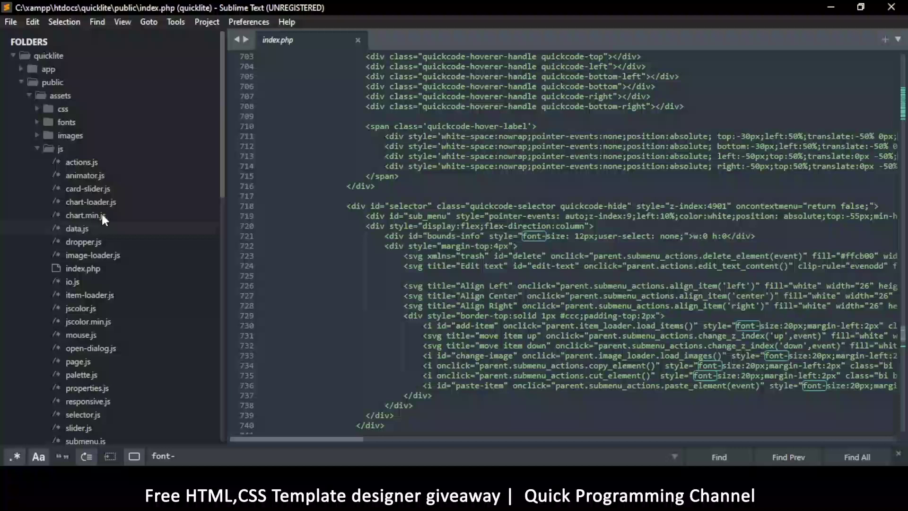
pyautogui.scroll(-4, 101, 214)
pyautogui.scroll(3, 105, 175)
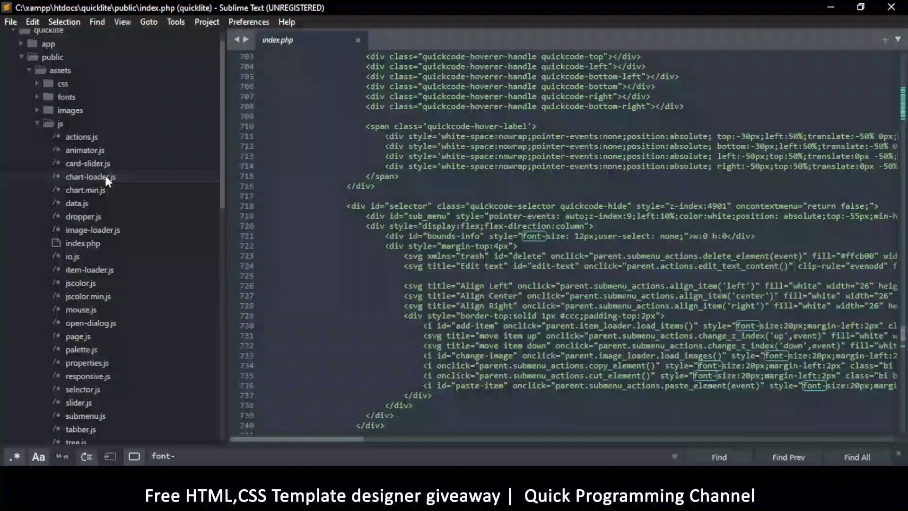
pyautogui.scroll(1, 105, 175)
# Read through the actions.js and animator.js source files
pyautogui.click(90, 161)
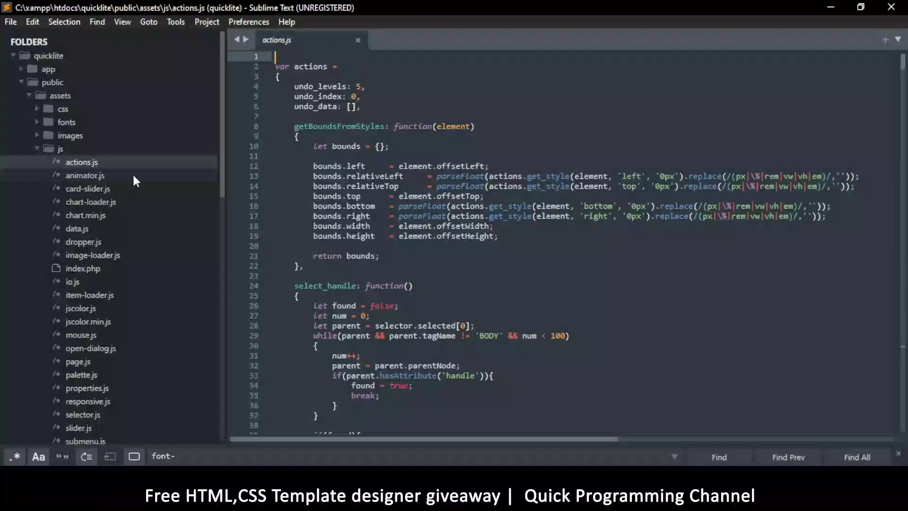
pyautogui.scroll(-15, 403, 167)
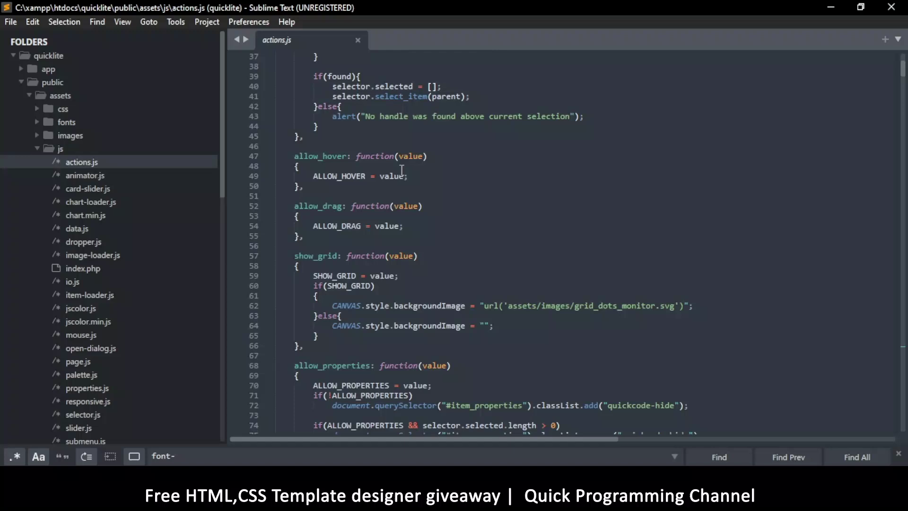
pyautogui.scroll(10, 402, 170)
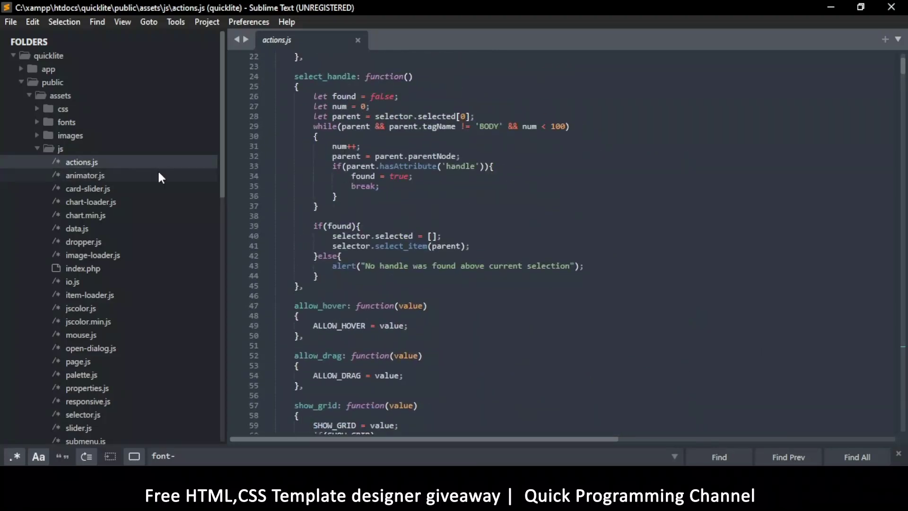
pyautogui.click(107, 175)
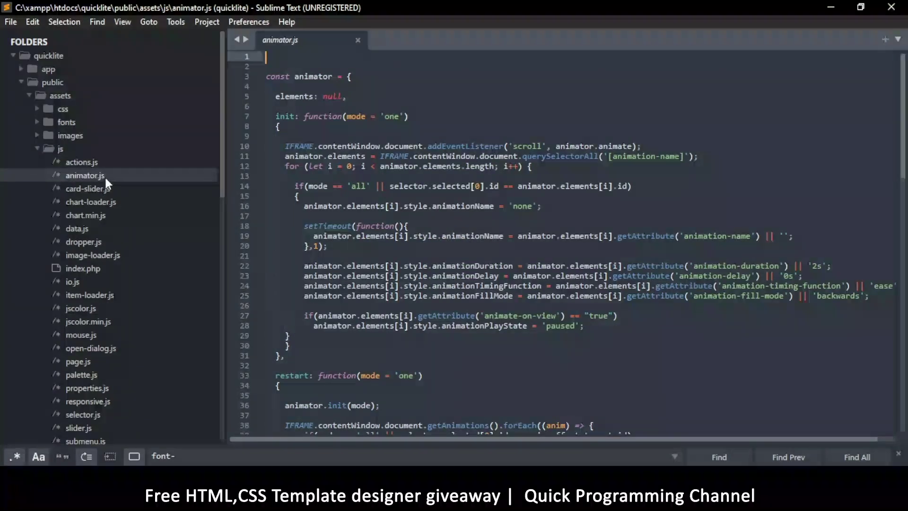
pyautogui.scroll(-5, 373, 241)
pyautogui.scroll(5, 365, 221)
pyautogui.scroll(-4, 359, 221)
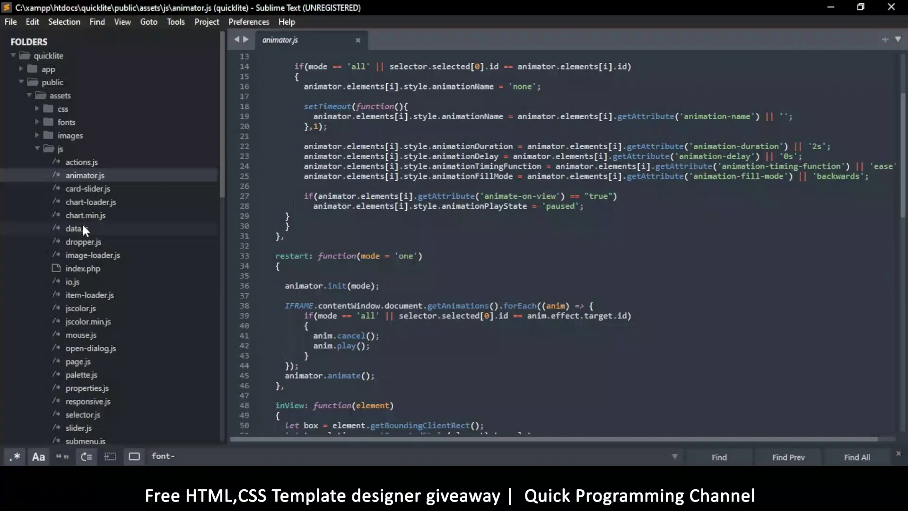
pyautogui.scroll(-3, 102, 238)
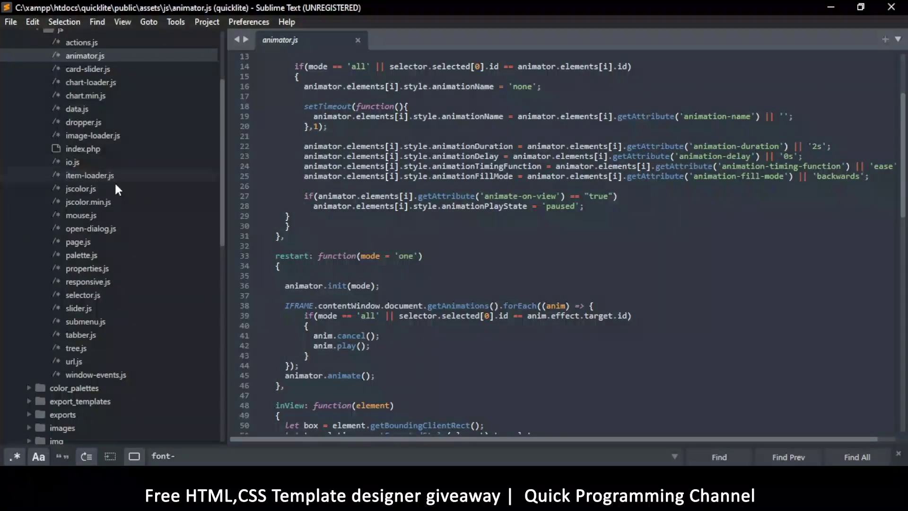
pyautogui.scroll(3, 114, 184)
pyautogui.scroll(4, 369, 197)
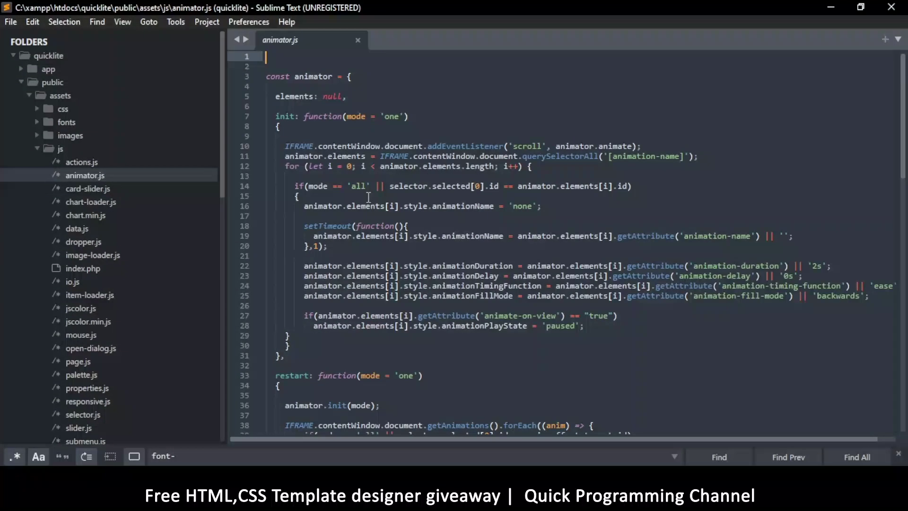
# Collapse the js and includes folders, check the Quickcode browser tab, and re-expand public
pyautogui.click(37, 148)
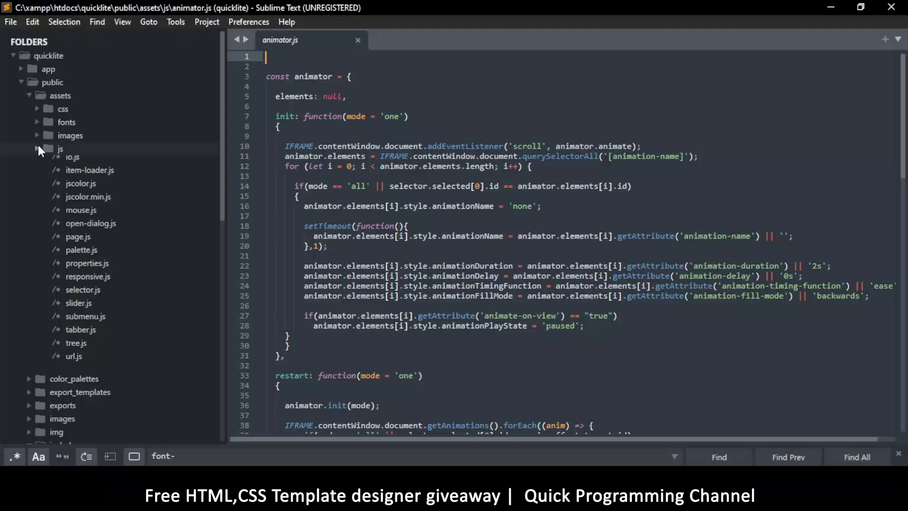
pyautogui.scroll(-3, 64, 232)
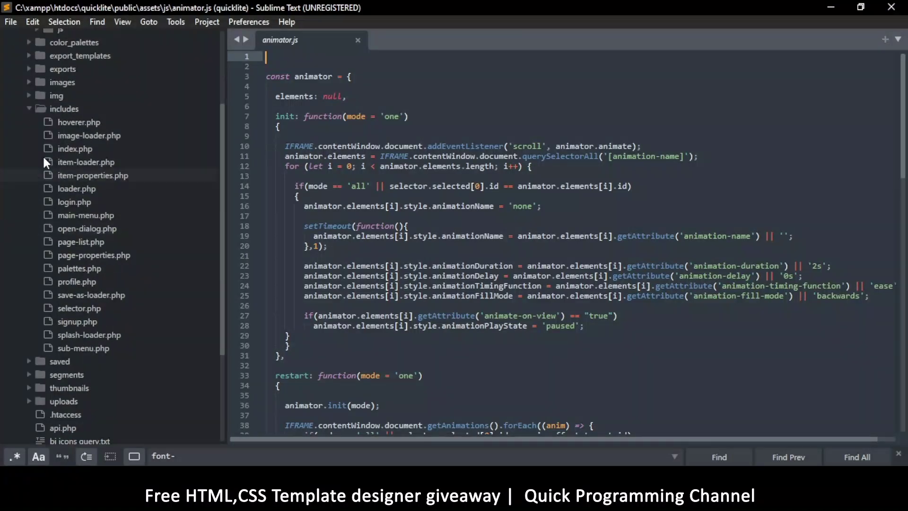
pyautogui.click(29, 108)
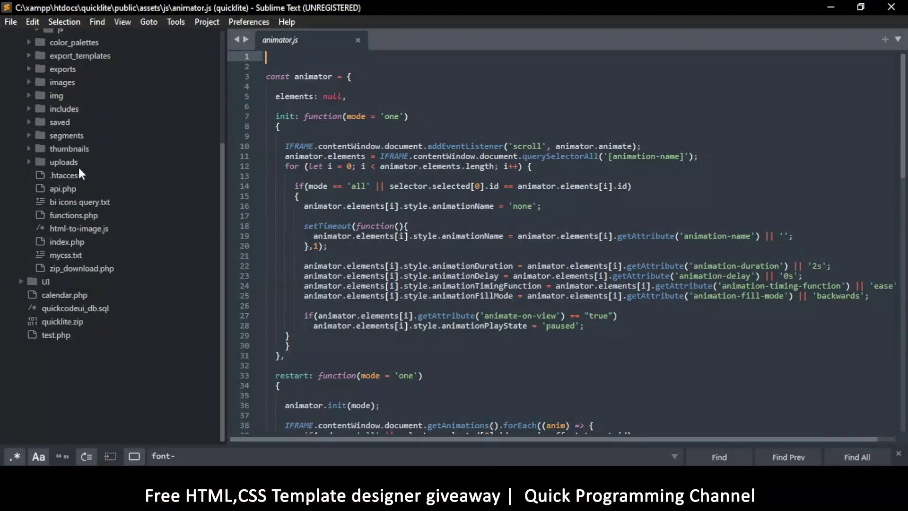
pyautogui.scroll(3, 92, 216)
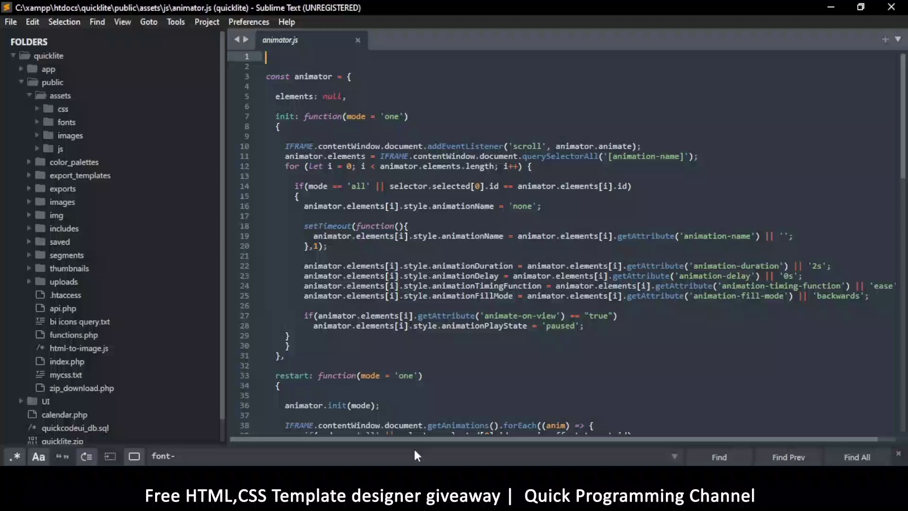
pyautogui.click(379, 502)
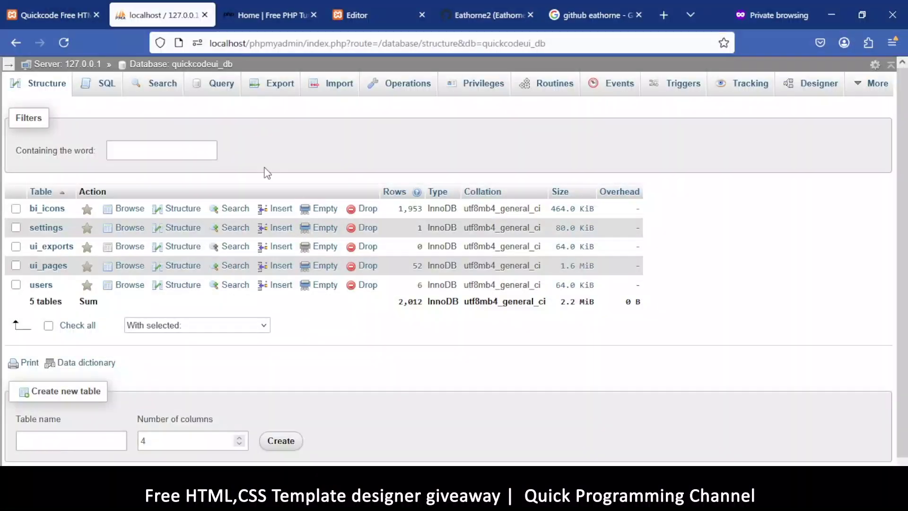
pyautogui.click(68, 6)
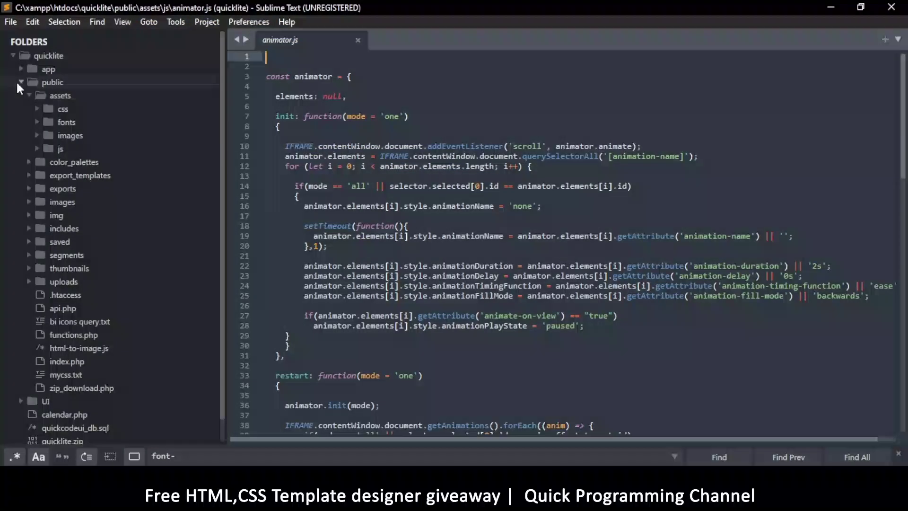
pyautogui.click(21, 82)
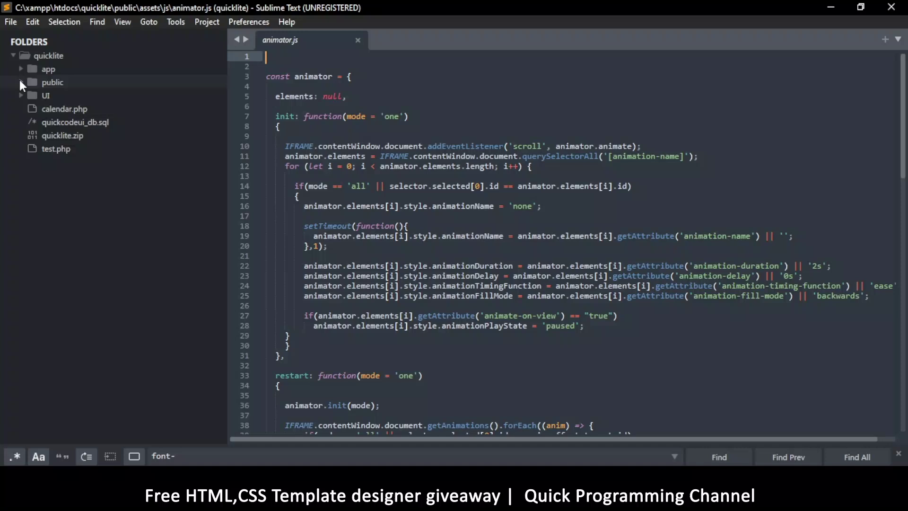
pyautogui.click(21, 81)
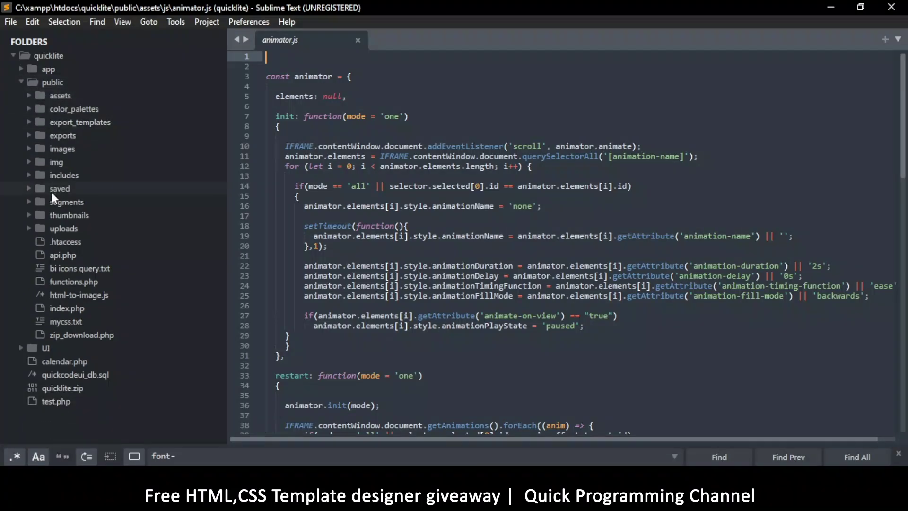
# Scroll through api.php, then open public/index.php with its html-to-image imports
pyautogui.click(70, 253)
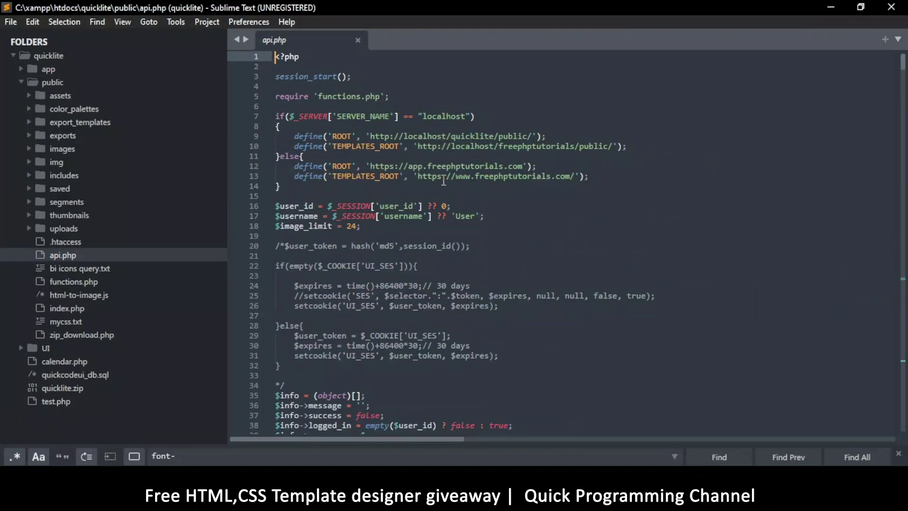
pyautogui.scroll(-15, 450, 186)
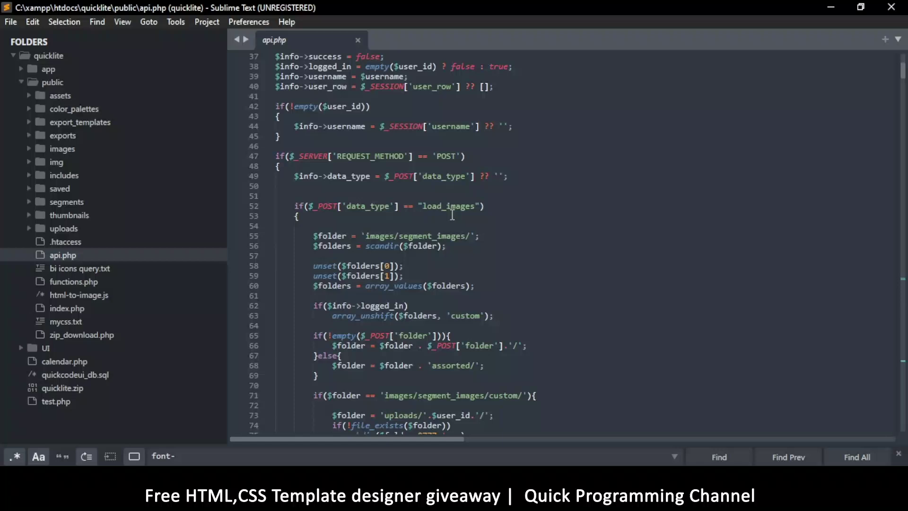
pyautogui.scroll(-4, 452, 215)
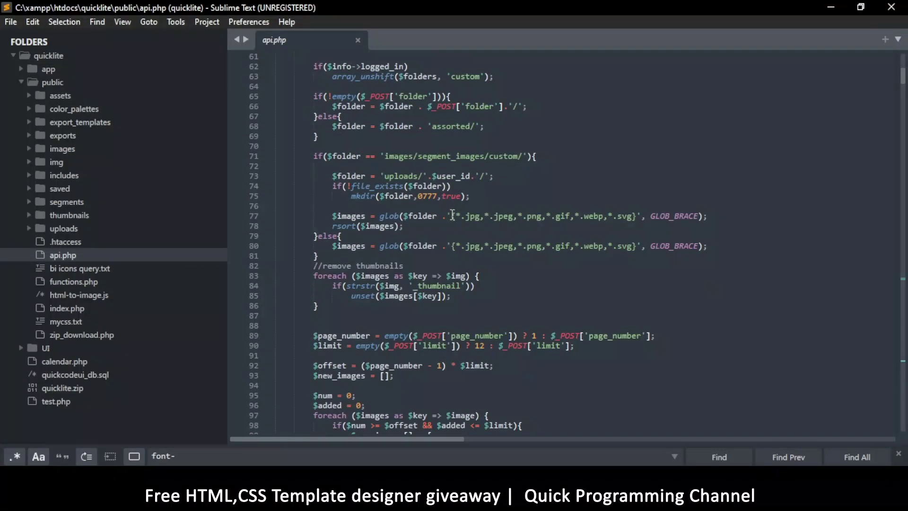
pyautogui.scroll(-16, 466, 225)
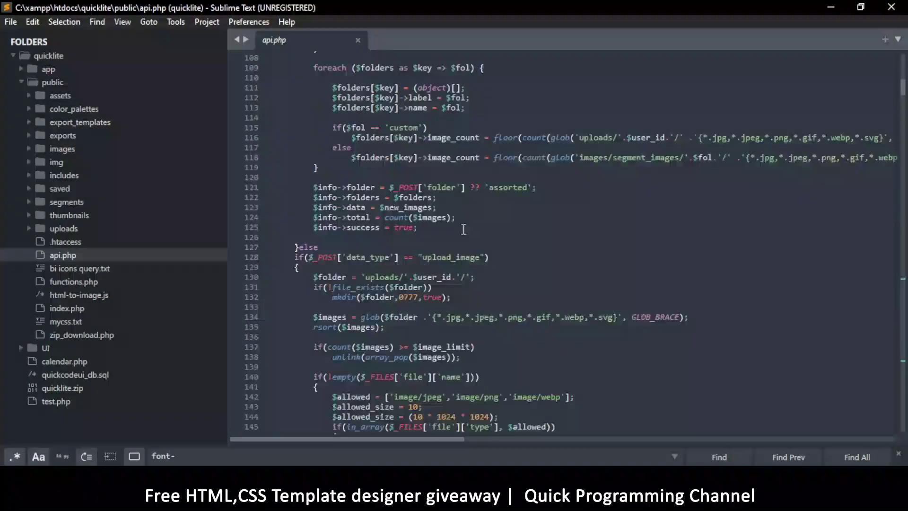
pyautogui.scroll(-2, 464, 230)
pyautogui.scroll(-6, 471, 231)
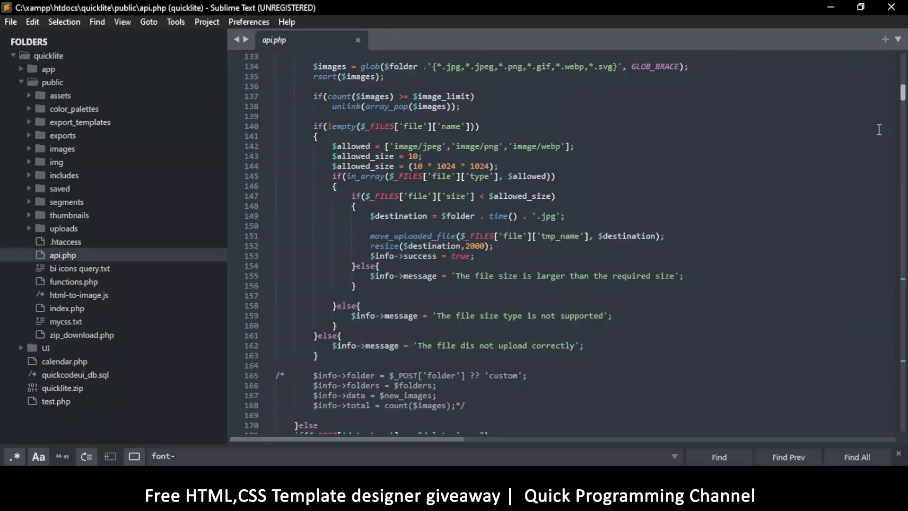
pyautogui.click(91, 308)
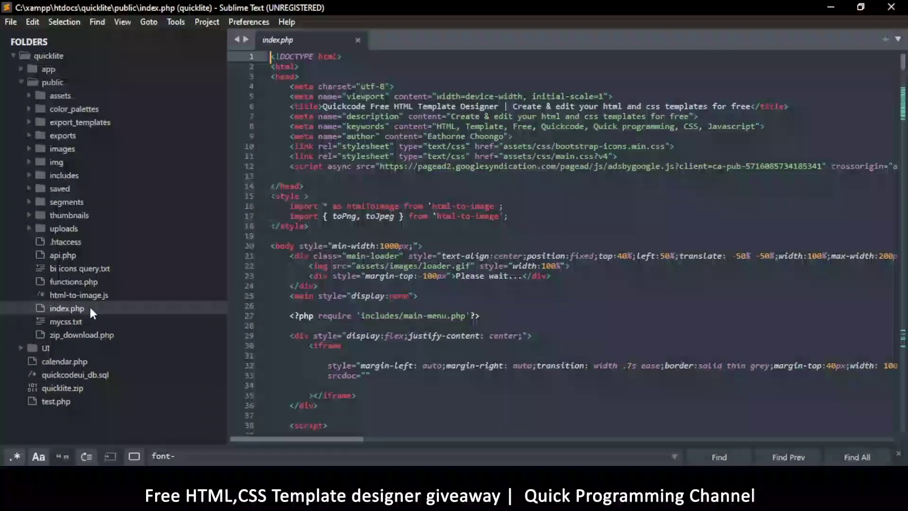
pyautogui.scroll(-9, 469, 221)
pyautogui.scroll(9, 468, 220)
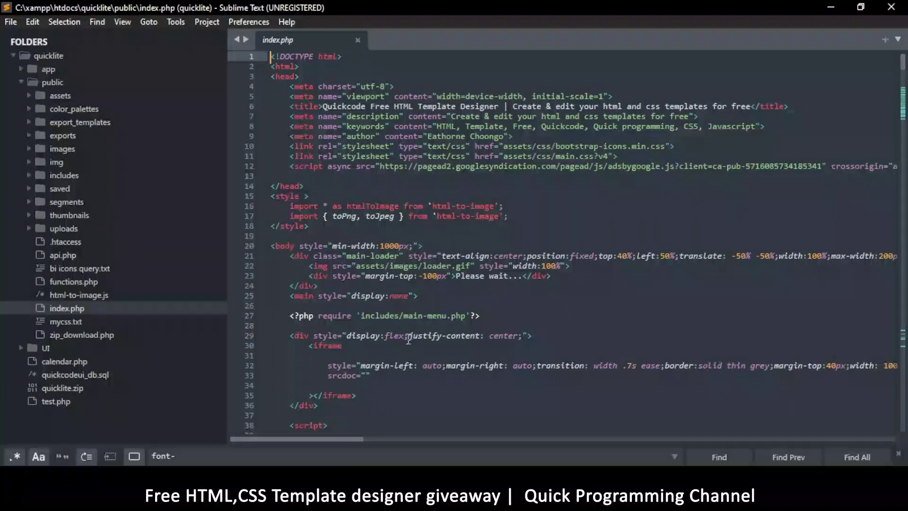
# Back in Quickcode, add the Course 1 card from 03.Cards and select its image
pyautogui.click(378, 501)
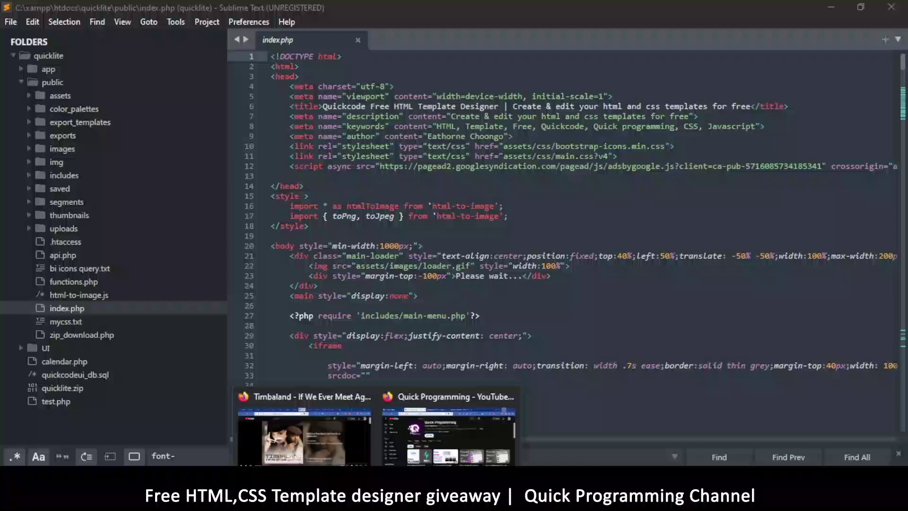
pyautogui.click(402, 502)
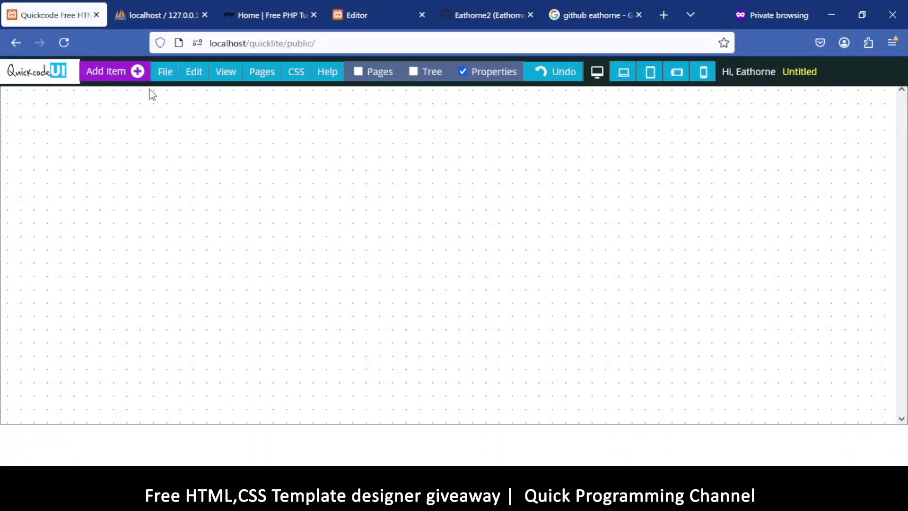
pyautogui.click(112, 72)
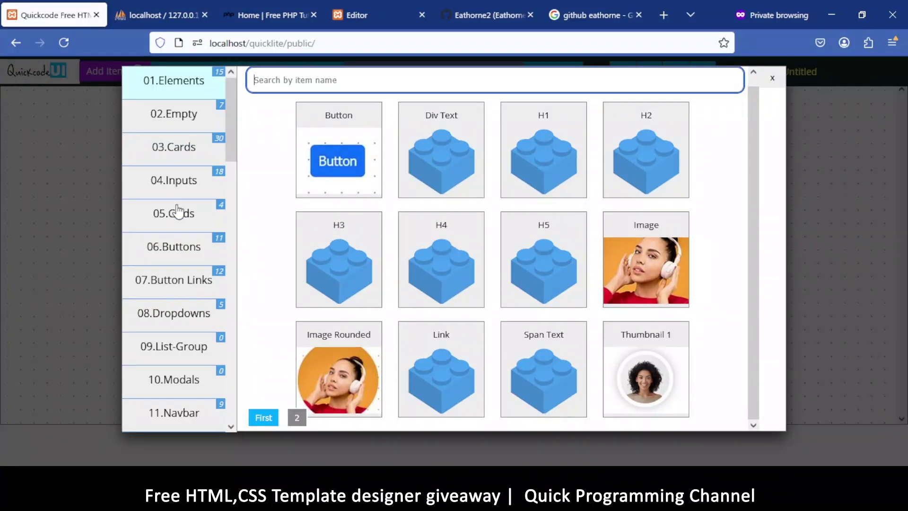
pyautogui.click(182, 148)
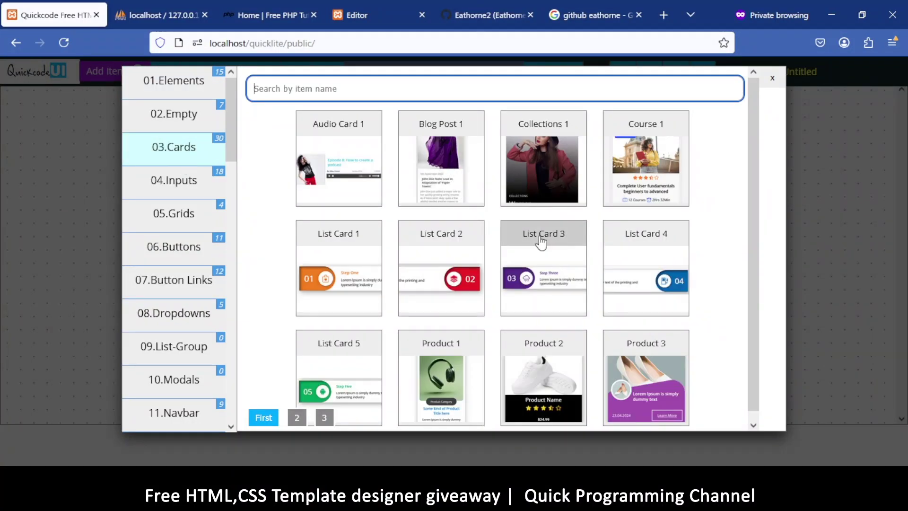
pyautogui.click(649, 152)
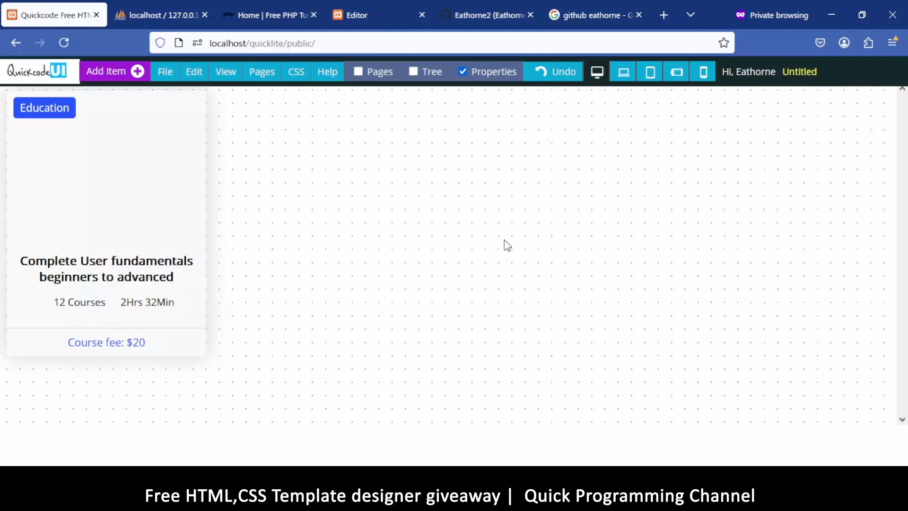
pyautogui.click(123, 185)
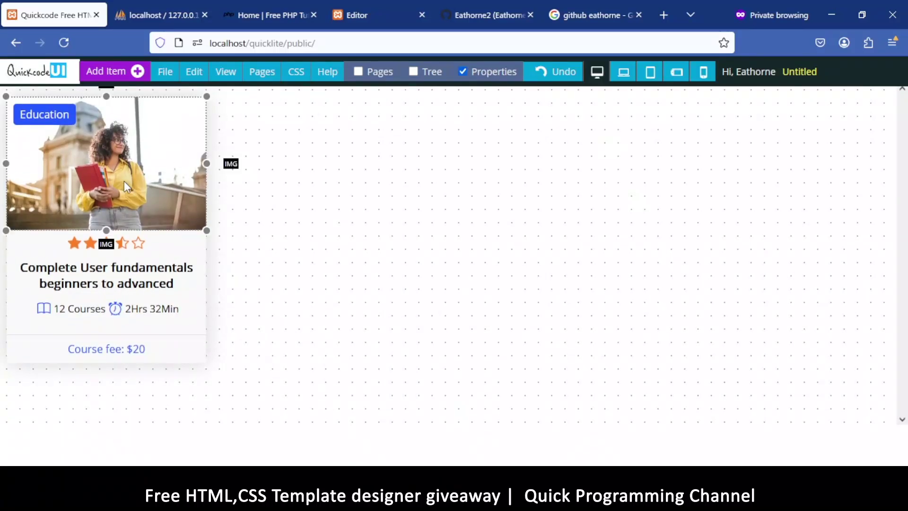
# Swap the card's student photo for the red Mercedes sports car from the Cars gallery
pyautogui.doubleClick(135, 160)
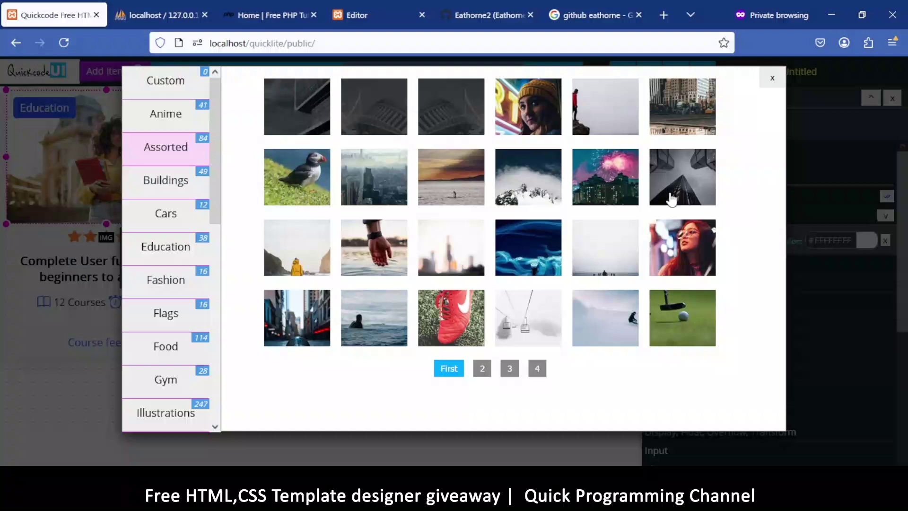
pyautogui.click(158, 118)
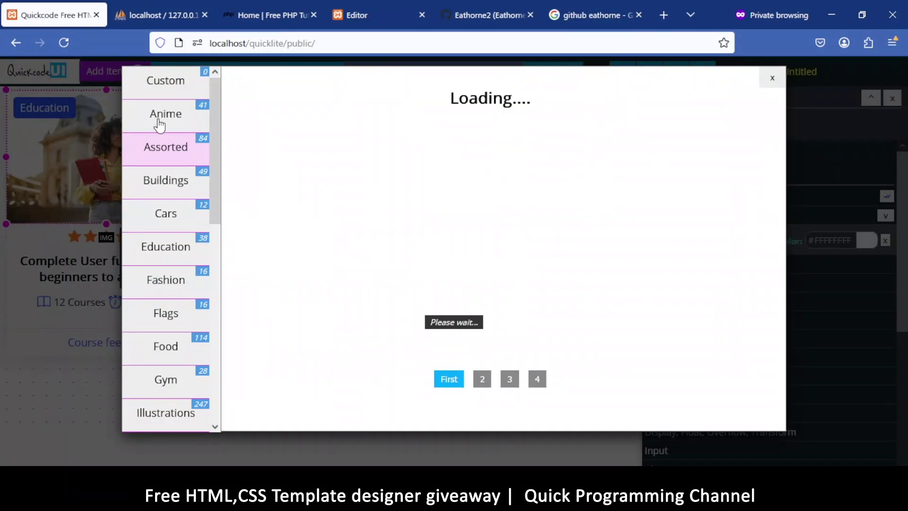
pyautogui.click(152, 222)
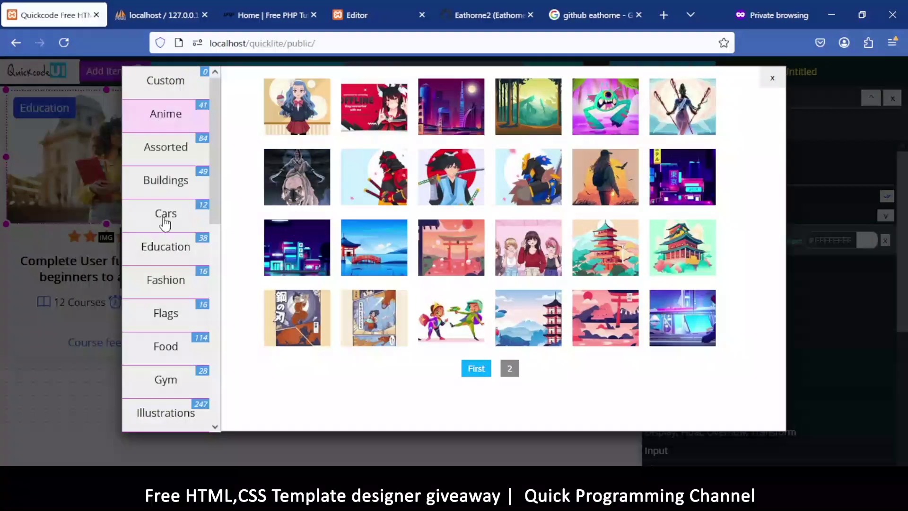
pyautogui.click(298, 112)
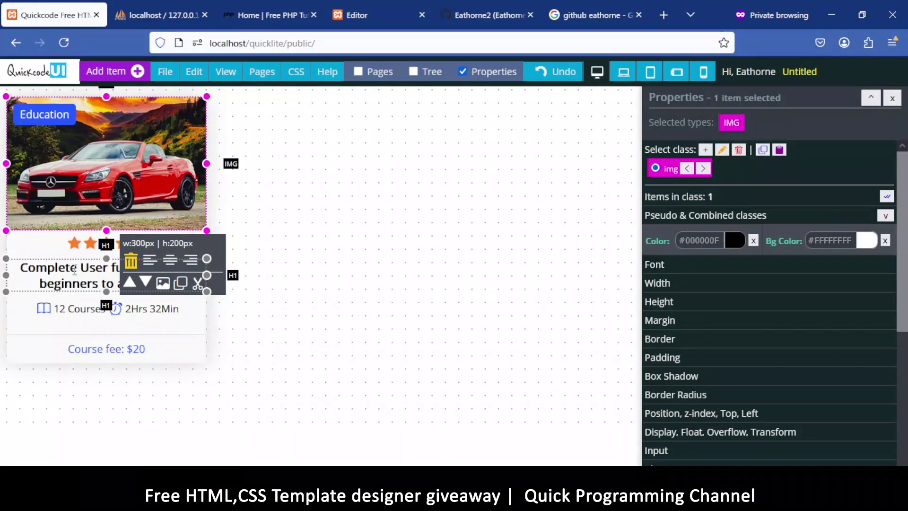
# Append 'sffs' to the heading's first word so it reads 'Completesffs'
pyautogui.doubleClick(74, 269)
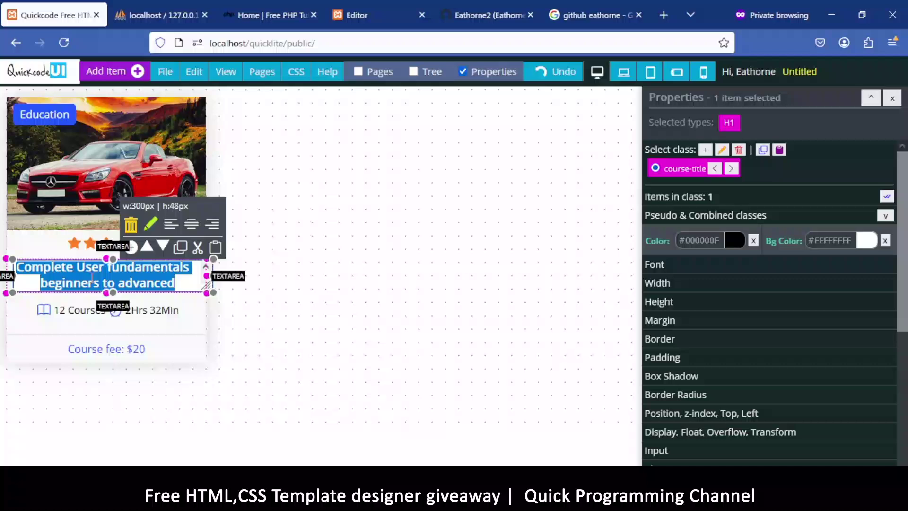
pyautogui.click(92, 278)
pyautogui.click(76, 269)
pyautogui.write('sffs')
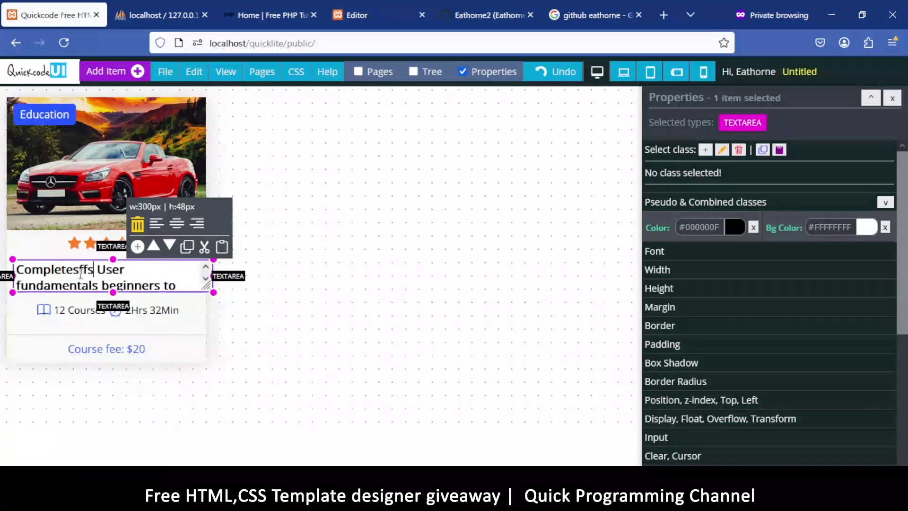
pyautogui.click(379, 270)
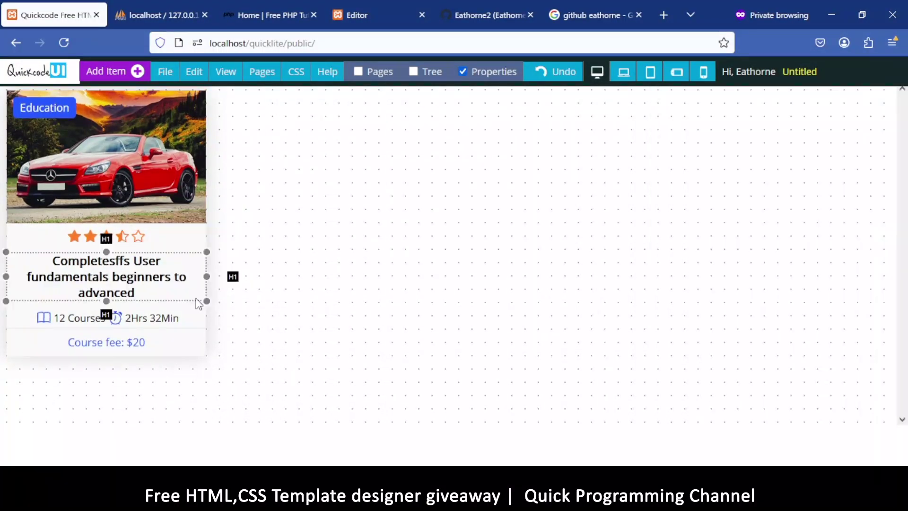
# Replace the duration alarm-clock icon with the heart-pulse icon
pyautogui.click(116, 333)
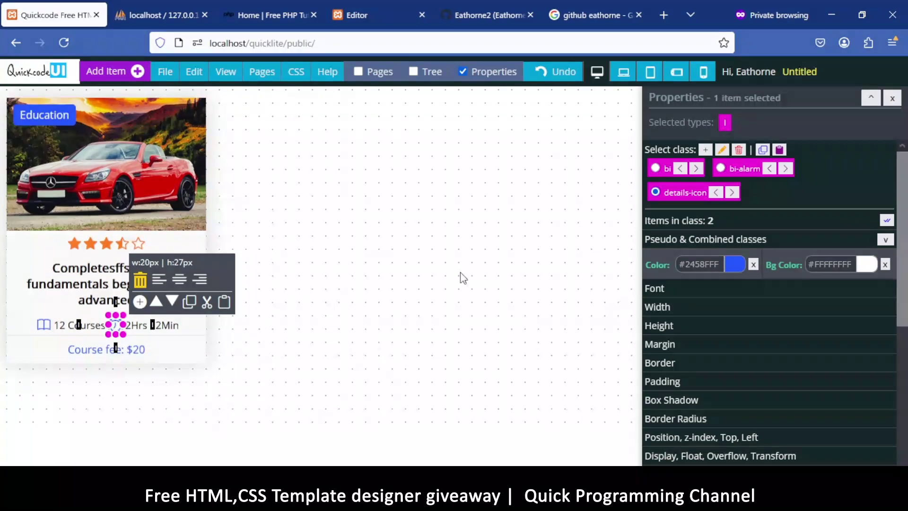
pyautogui.scroll(-6, 733, 261)
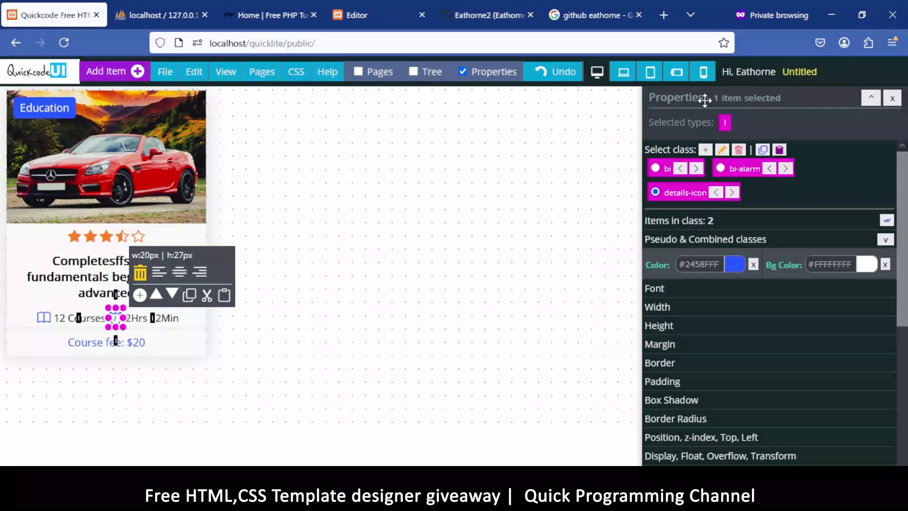
pyautogui.scroll(-6, 714, 341)
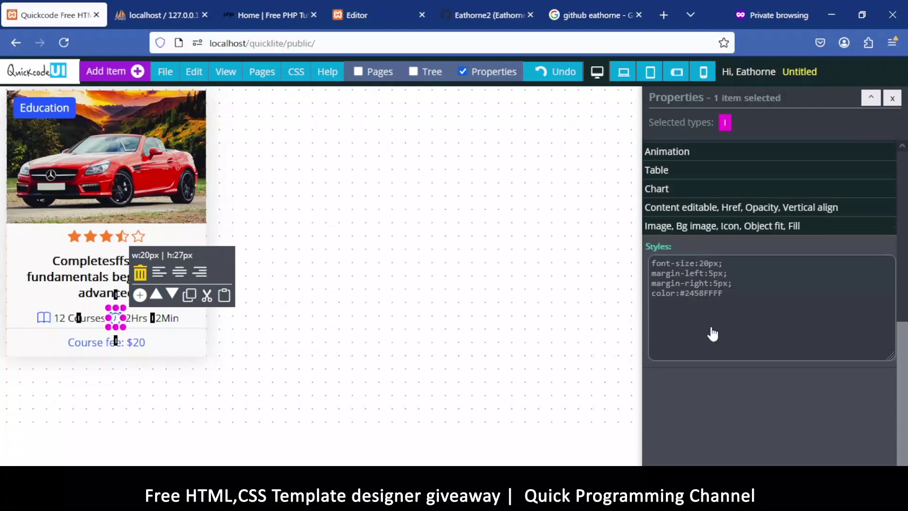
pyautogui.click(695, 227)
pyautogui.scroll(-3, 741, 270)
pyautogui.scroll(-3, 740, 268)
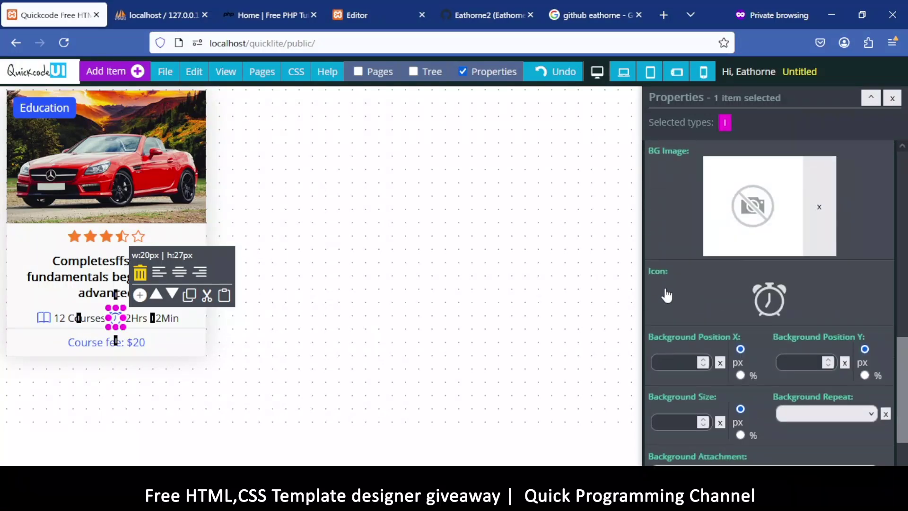
pyautogui.click(764, 297)
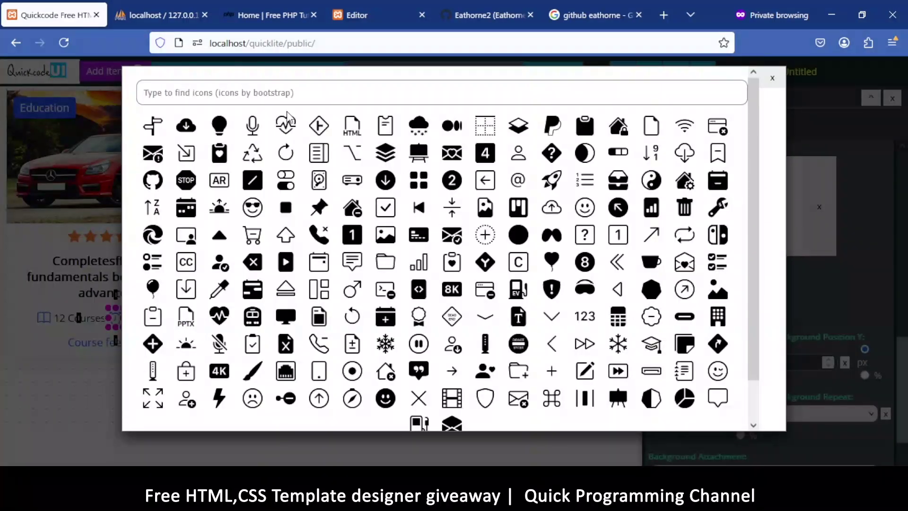
pyautogui.click(286, 124)
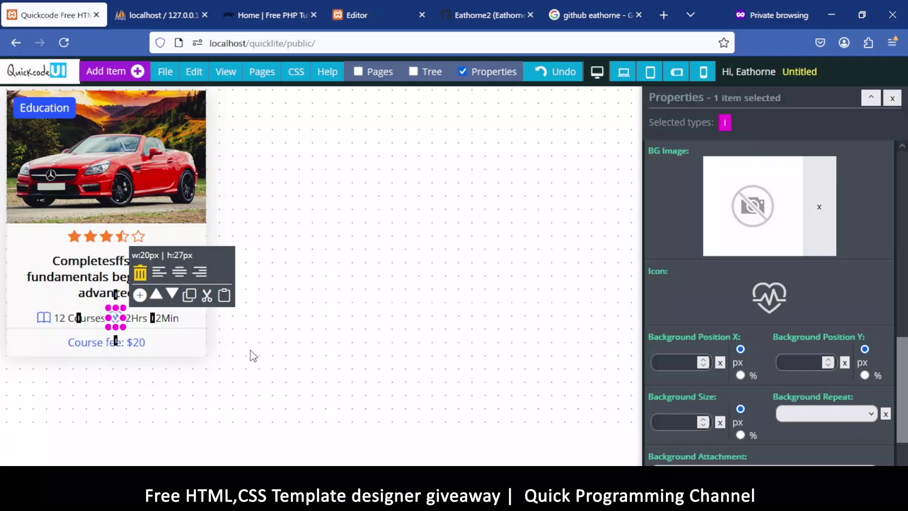
pyautogui.click(166, 329)
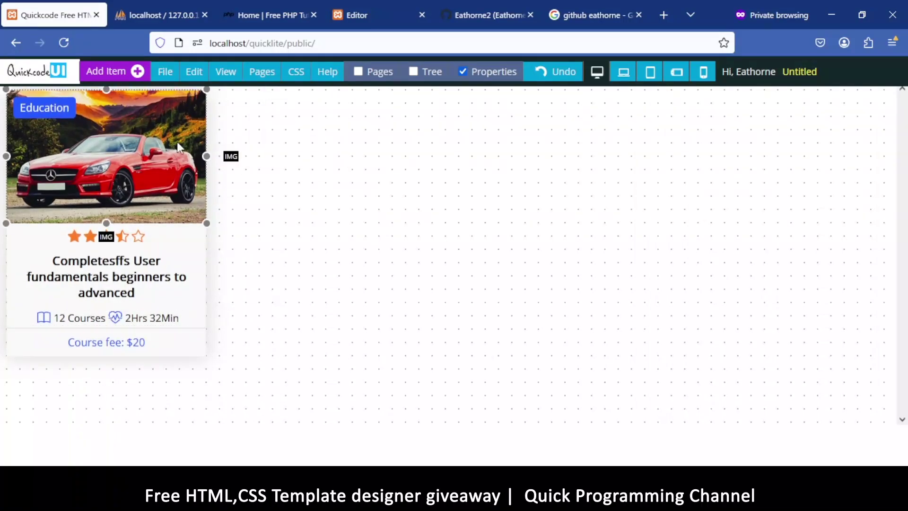
# Relabel the Education badge as 'bsfxfbfbx'
pyautogui.click(53, 124)
pyautogui.doubleClick(42, 114)
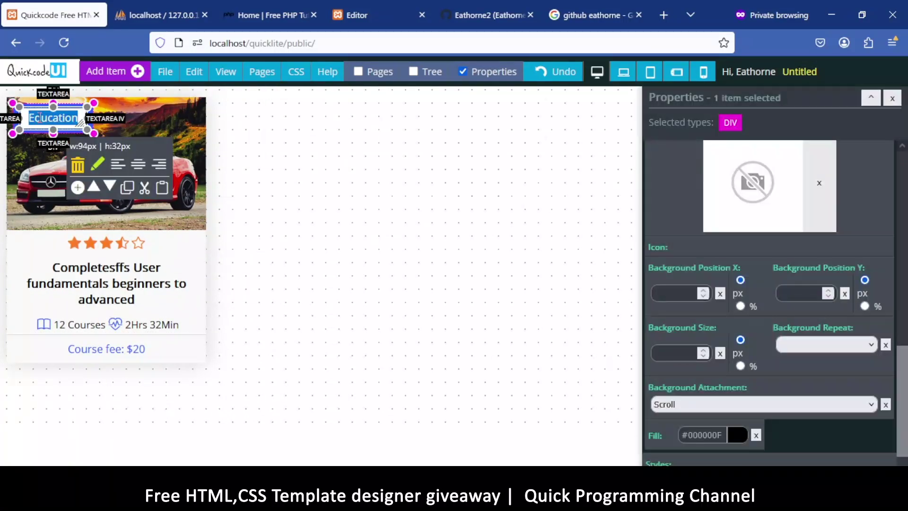
pyautogui.write('bsfxfbfbx')
pyautogui.click(326, 158)
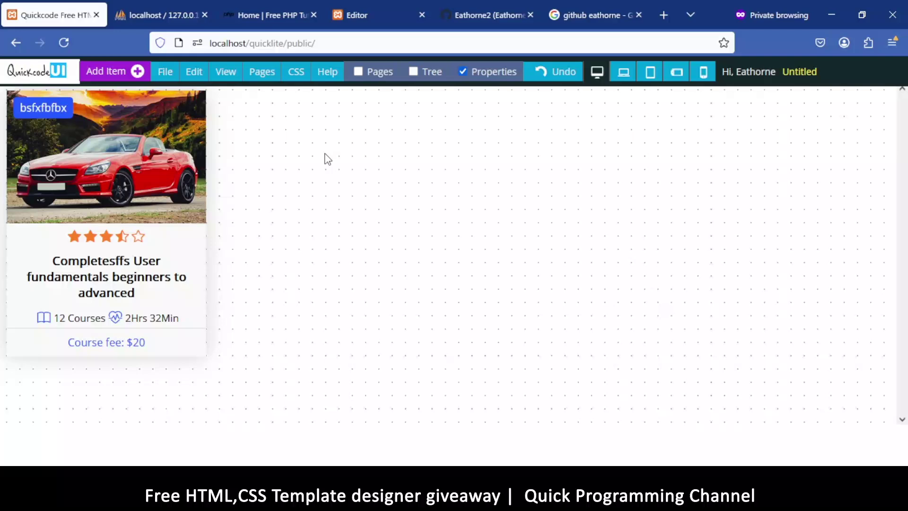
# Select the car image, browse the help options, then dismiss them
pyautogui.click(196, 133)
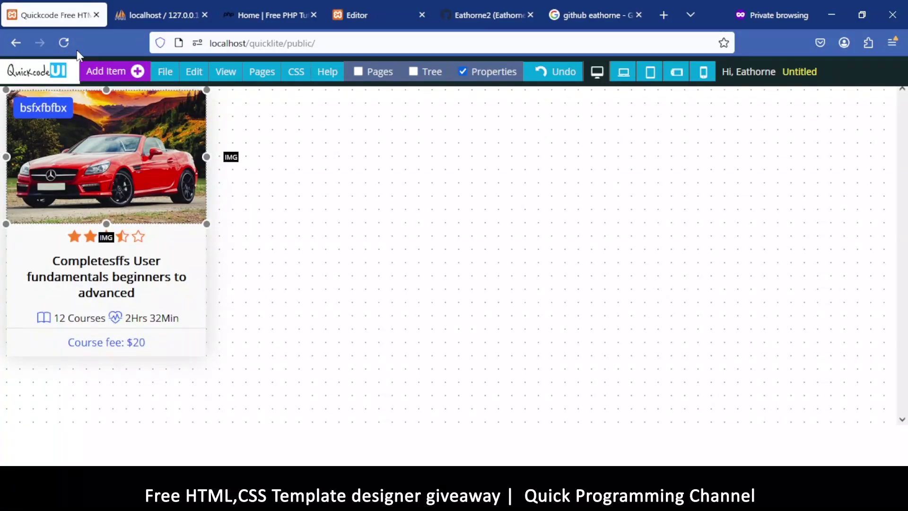
pyautogui.click(327, 72)
pyautogui.click(664, 137)
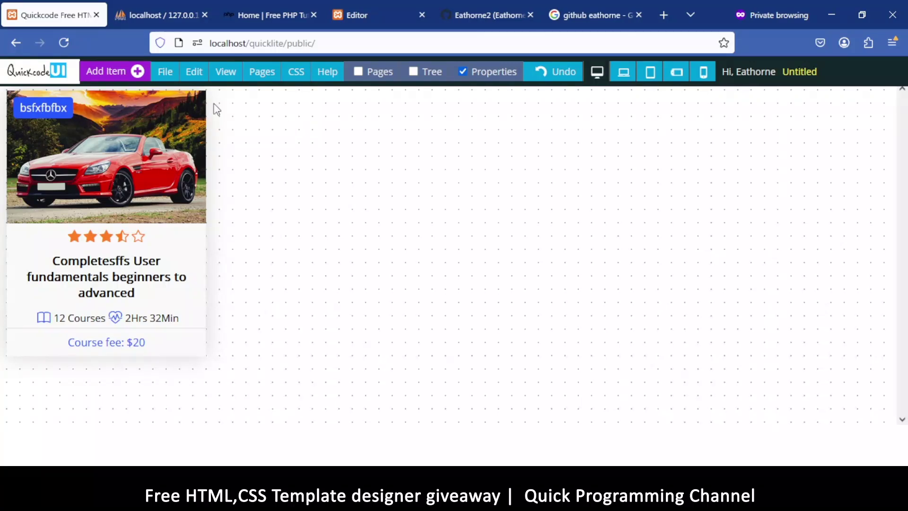
pyautogui.click(189, 180)
pyautogui.click(176, 73)
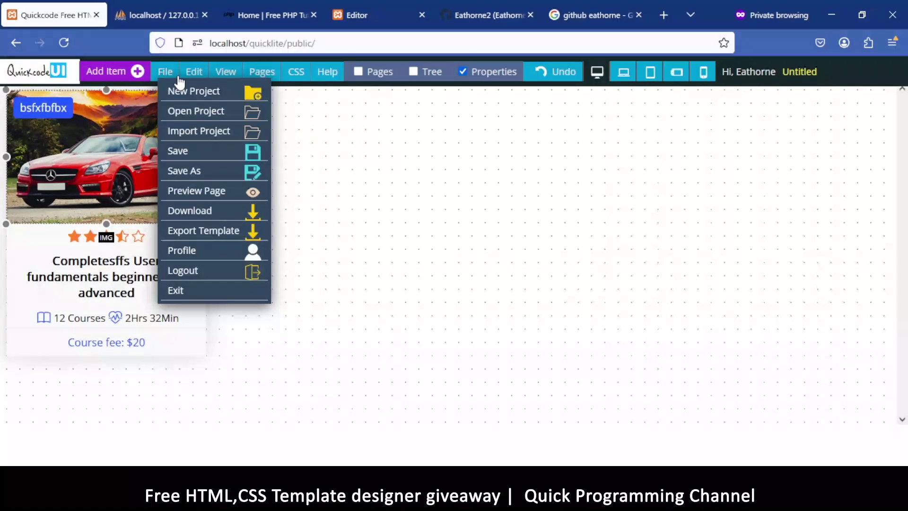
pyautogui.click(180, 113)
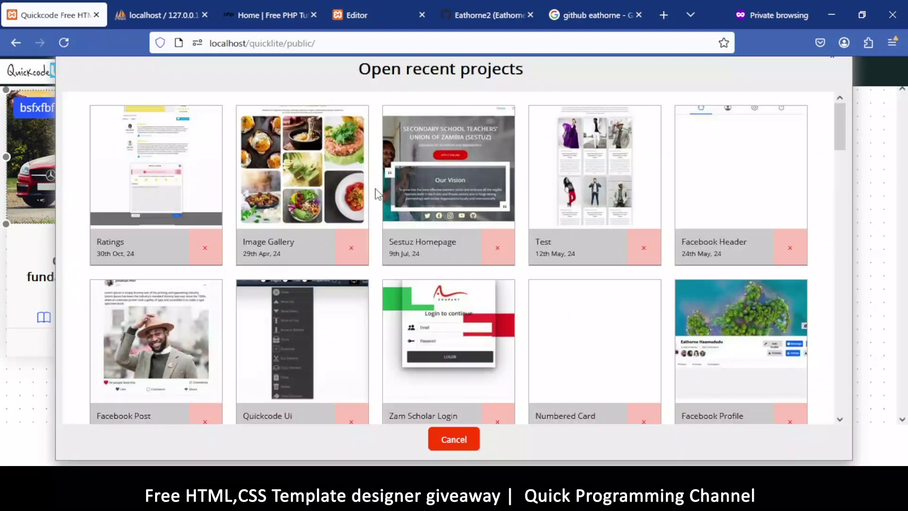
pyautogui.scroll(-3, 539, 170)
pyautogui.scroll(2, 525, 191)
pyautogui.scroll(-15, 463, 260)
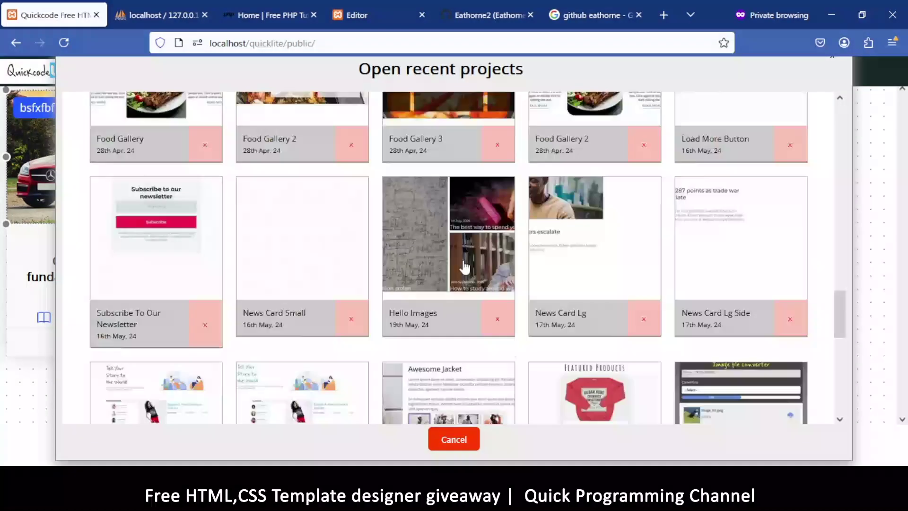
pyautogui.scroll(8, 450, 258)
pyautogui.scroll(6, 447, 256)
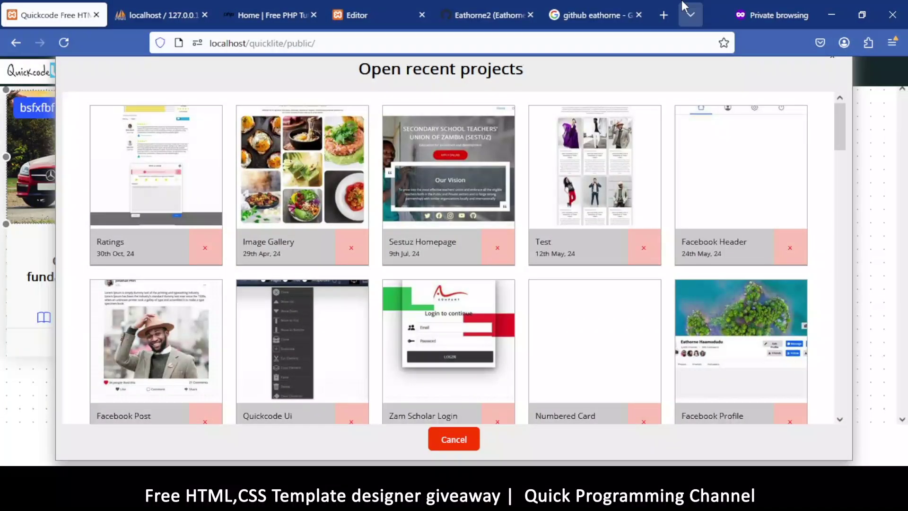
pyautogui.click(836, 66)
pyautogui.moveTo(164, 76)
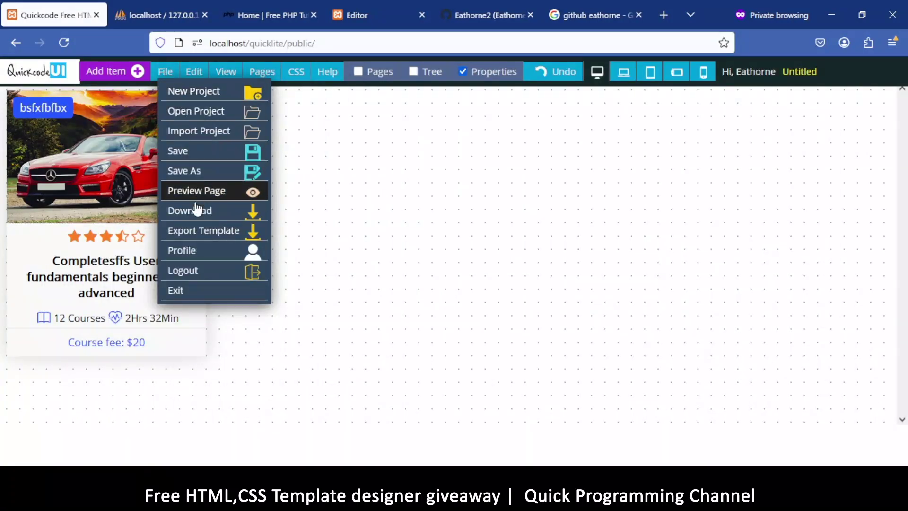
# Log out of the designer and dismiss the logged-out notice
pyautogui.click(203, 279)
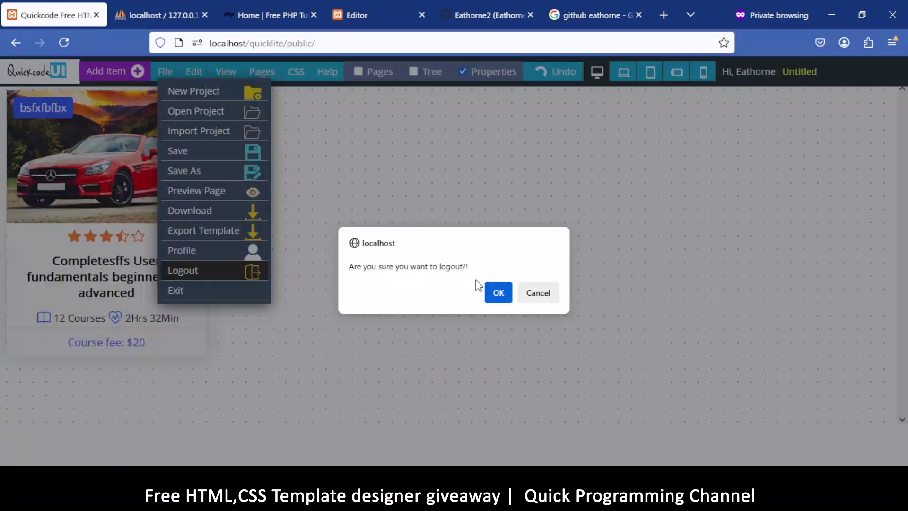
pyautogui.click(497, 292)
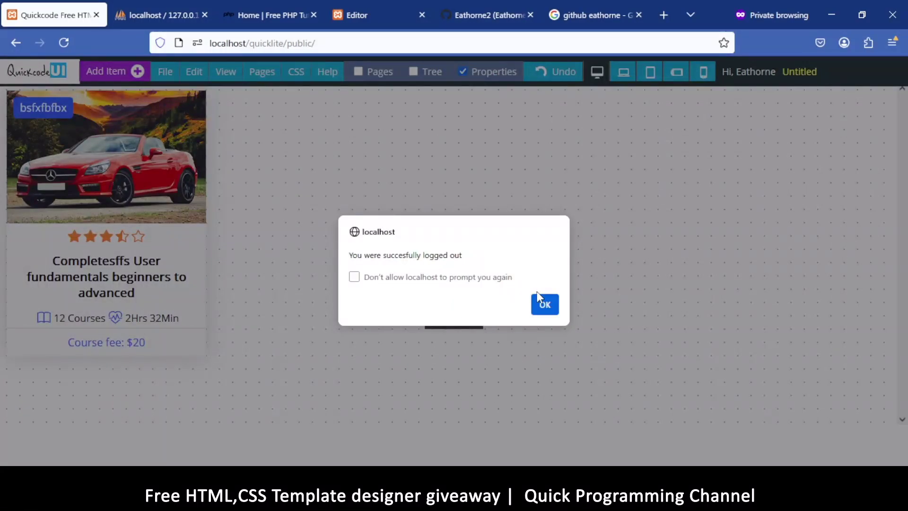
pyautogui.click(545, 305)
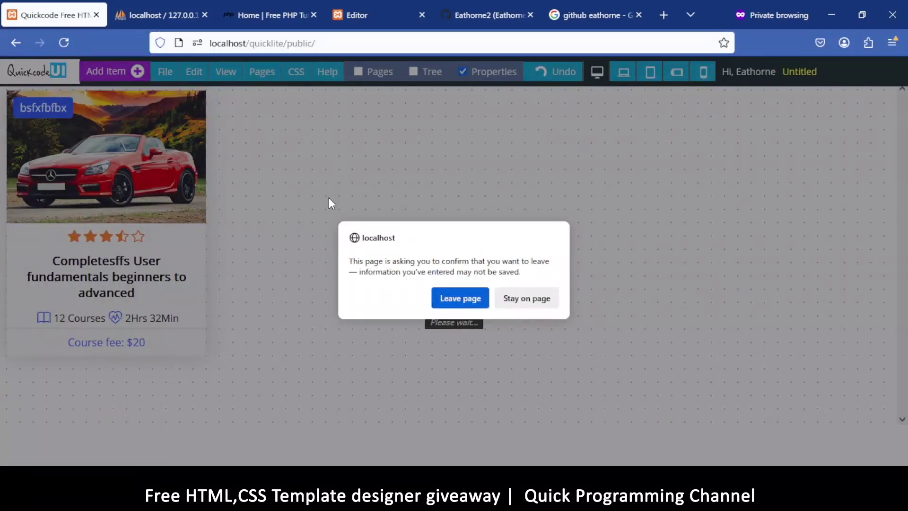
# Reload the designer page, discarding unsaved changes, and dismiss the splash screen
pyautogui.click(526, 299)
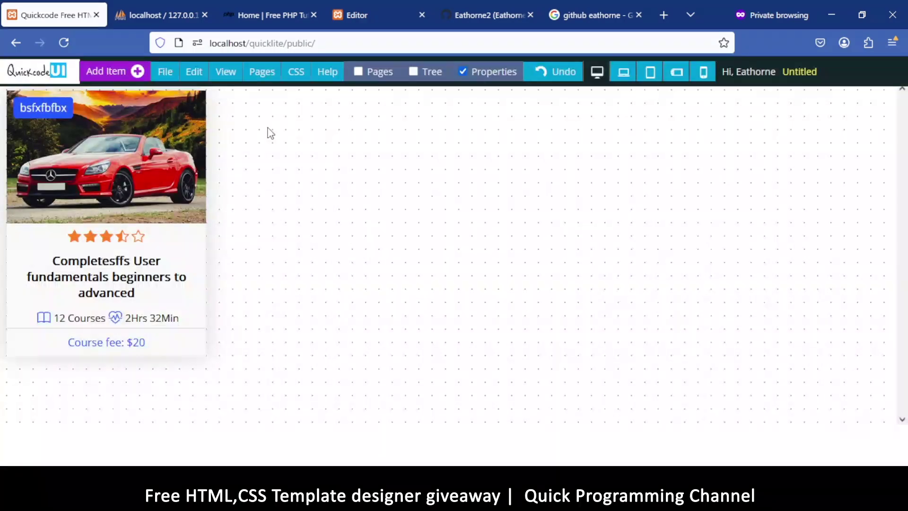
pyautogui.click(165, 72)
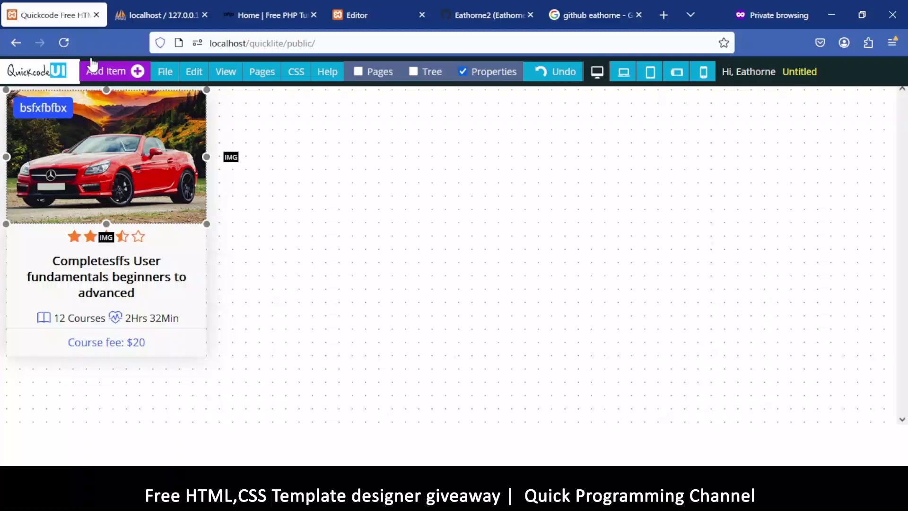
pyautogui.click(64, 43)
pyautogui.click(473, 302)
pyautogui.click(163, 78)
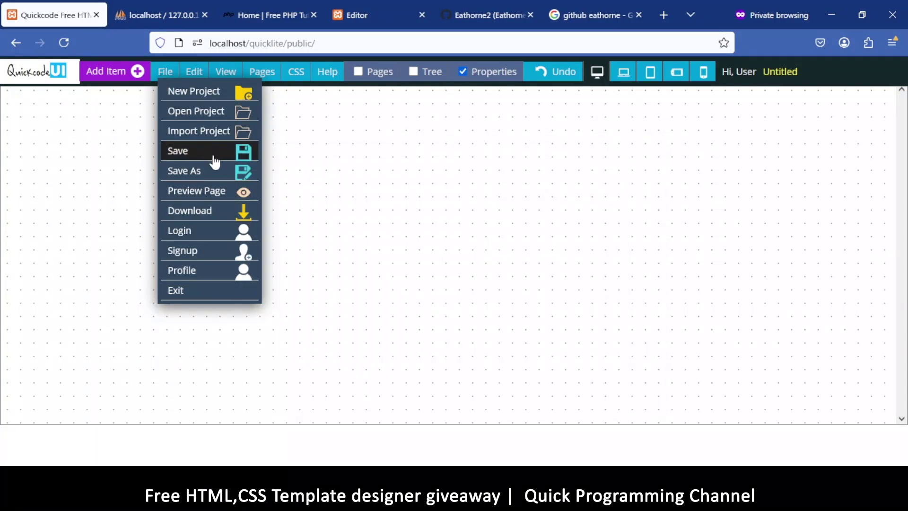
# Log in with the account e-mail and password, then acknowledge the success message
pyautogui.click(194, 234)
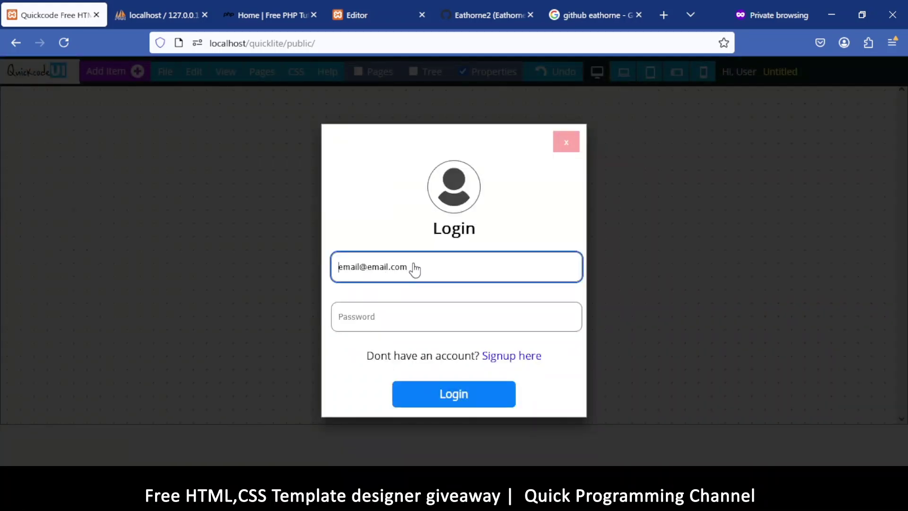
pyautogui.moveTo(407, 270); pyautogui.dragTo(326, 273)
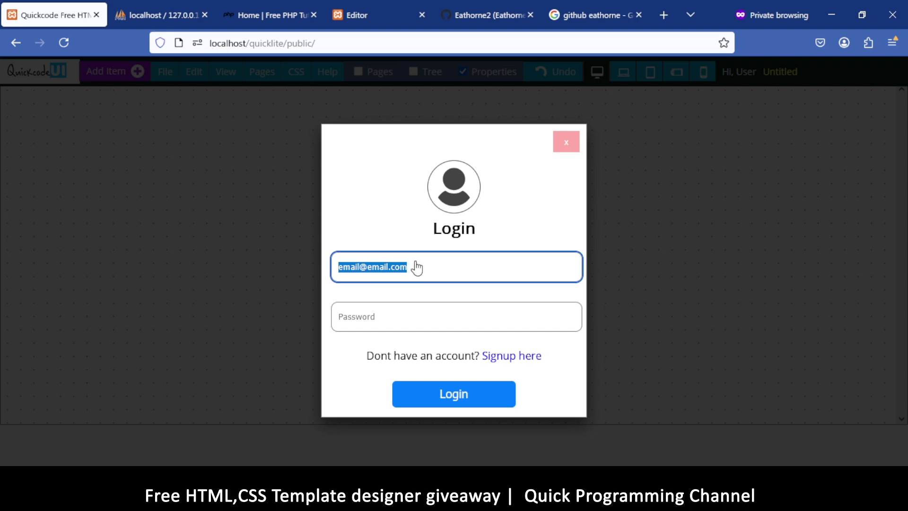
pyautogui.click(383, 322)
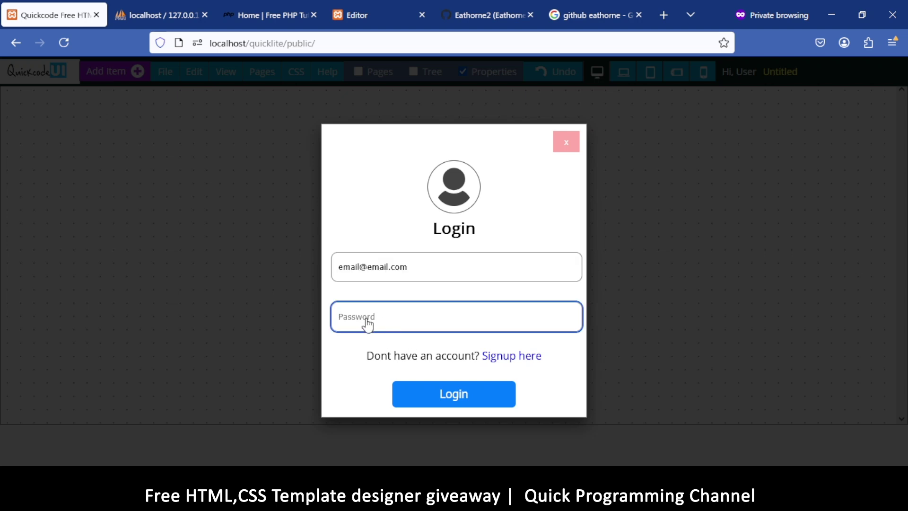
pyautogui.write('p')
pyautogui.click(455, 393)
pyautogui.click(545, 293)
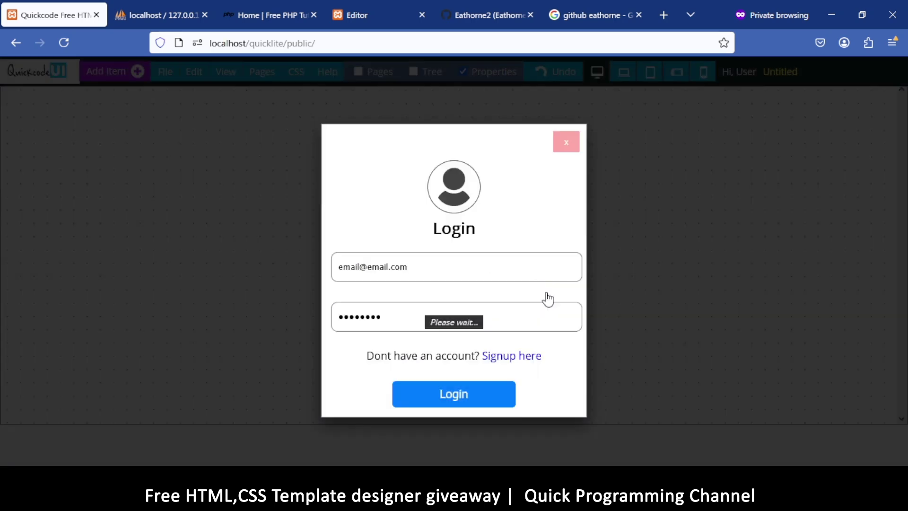
pyautogui.moveTo(166, 73)
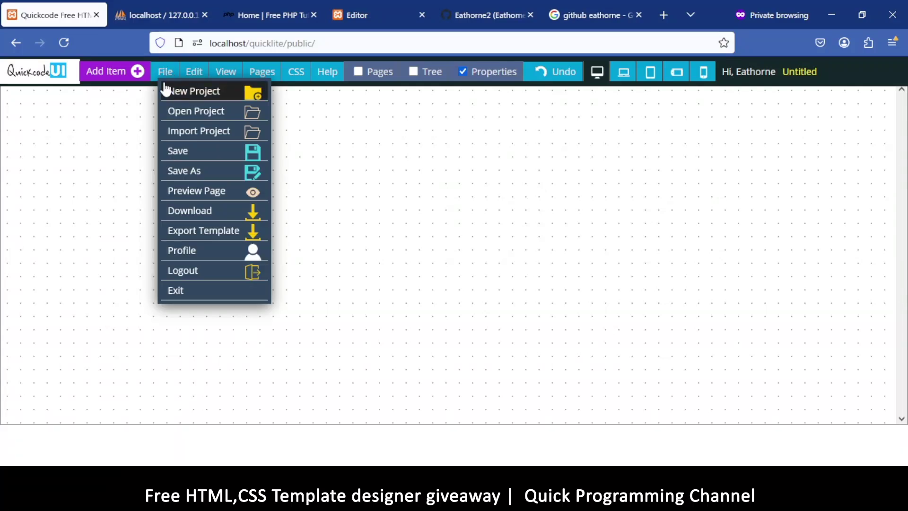
pyautogui.click(173, 110)
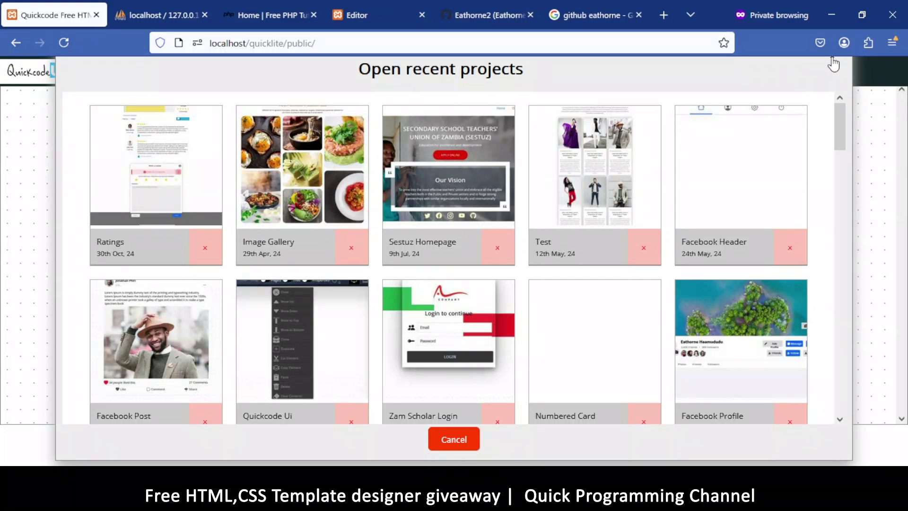
pyautogui.click(834, 64)
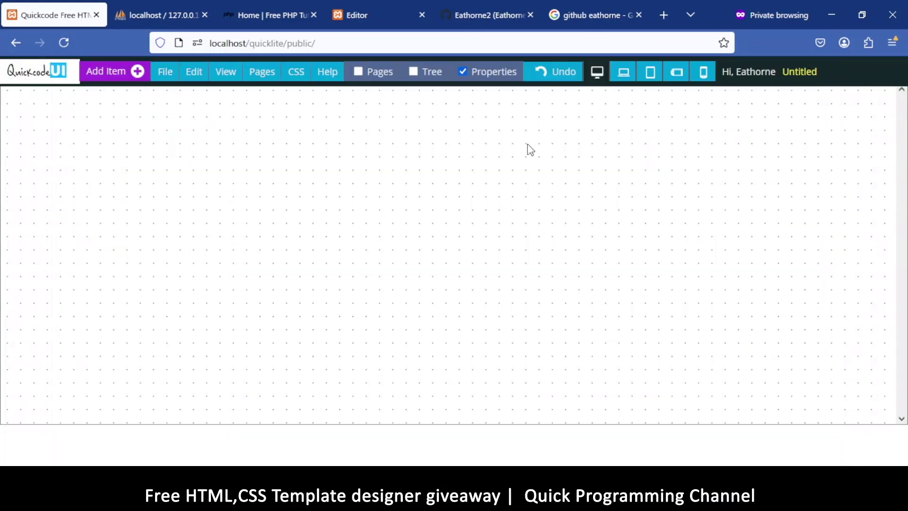
pyautogui.click(625, 72)
pyautogui.click(649, 72)
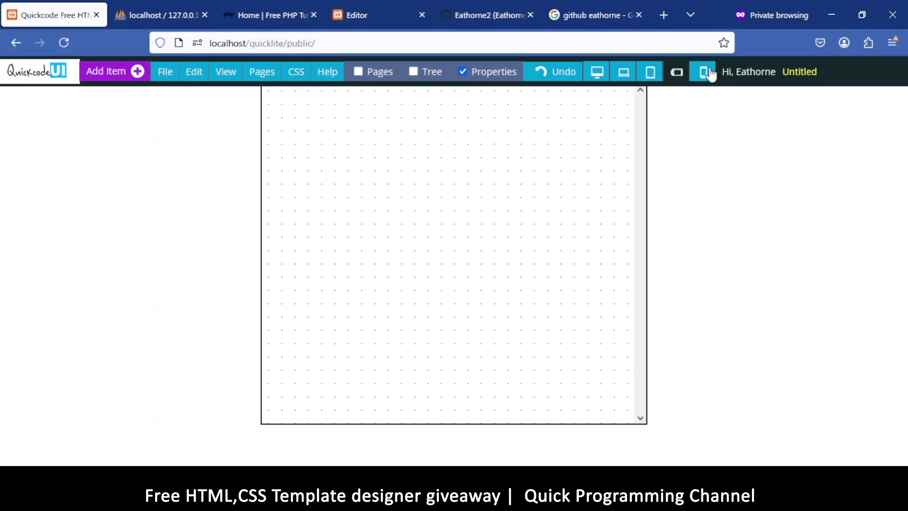
pyautogui.click(598, 72)
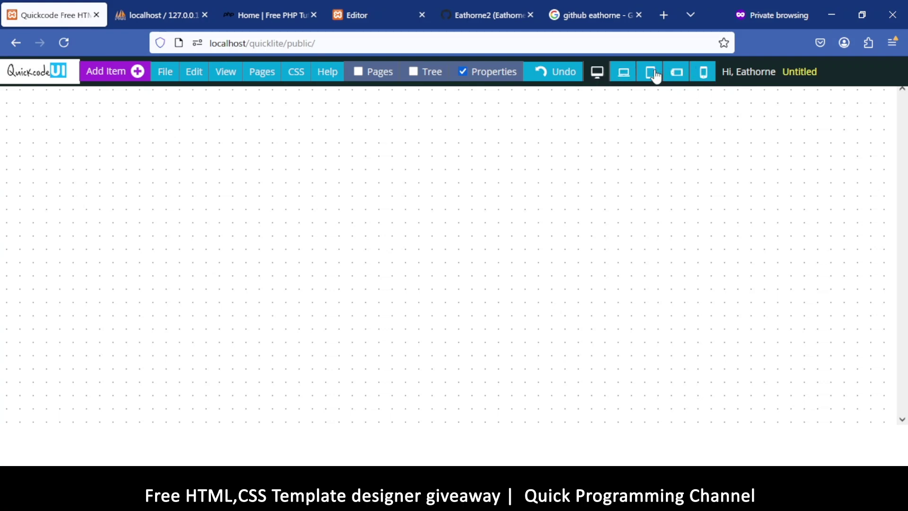
pyautogui.click(704, 73)
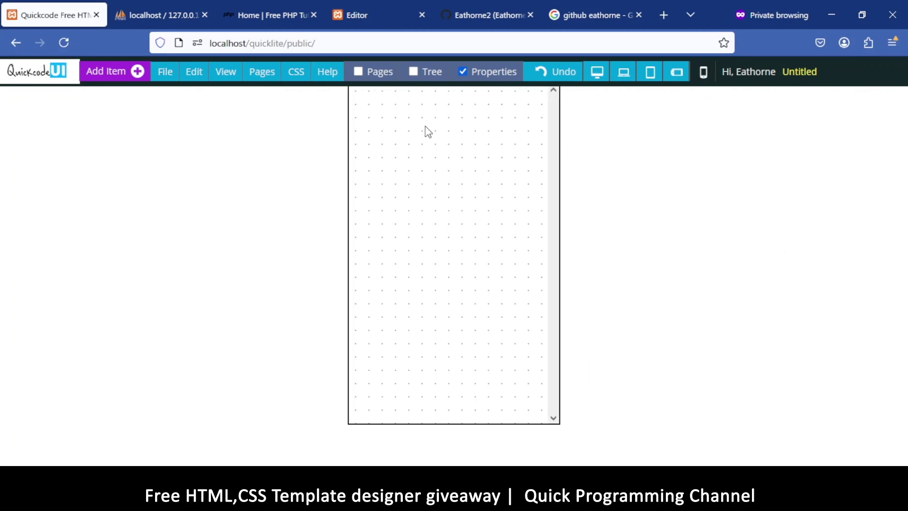
pyautogui.click(597, 73)
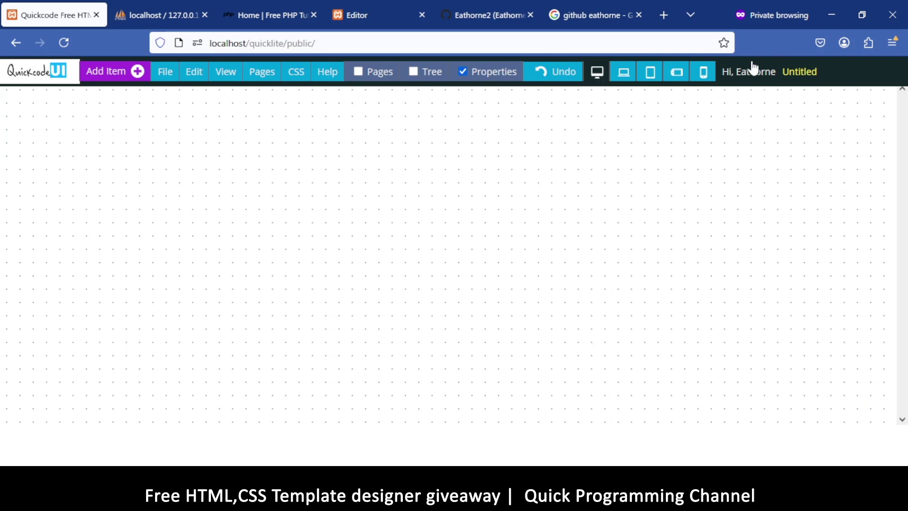
pyautogui.click(736, 75)
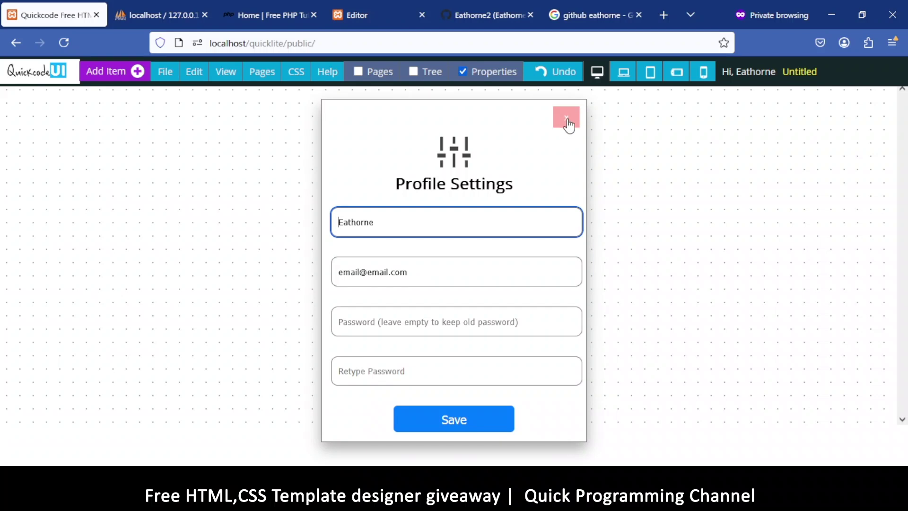
pyautogui.click(568, 121)
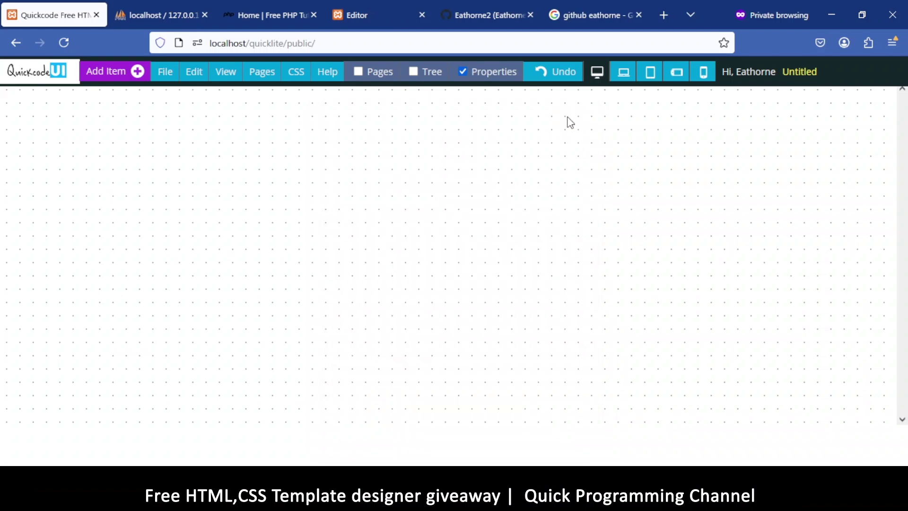
# Place Alert 1 from the Alerts category: a 'Congratulations! You have won!' card with an OK button
pyautogui.click(156, 75)
pyautogui.click(98, 79)
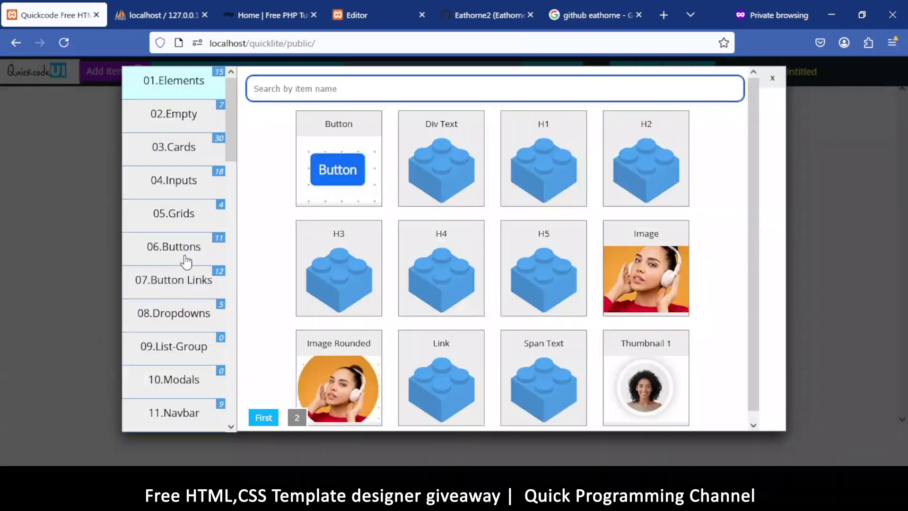
pyautogui.scroll(-9, 184, 264)
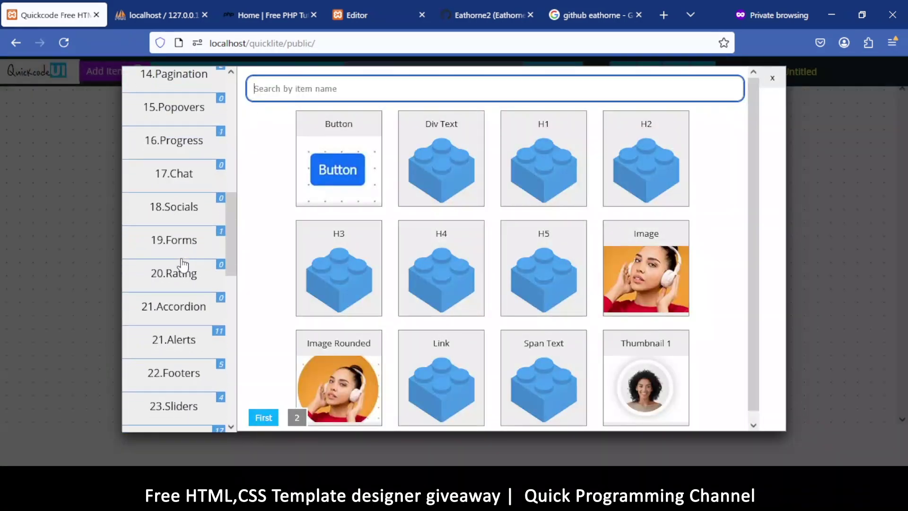
pyautogui.click(184, 313)
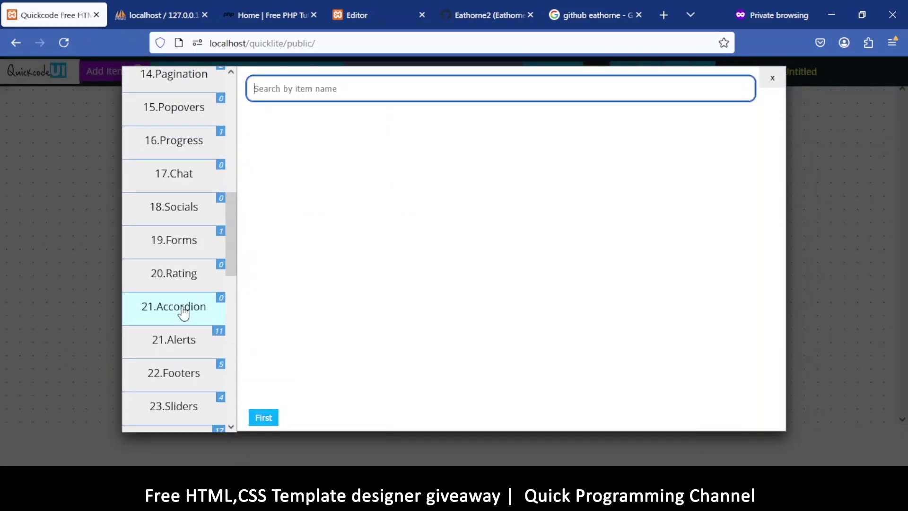
pyautogui.click(182, 347)
pyautogui.click(355, 158)
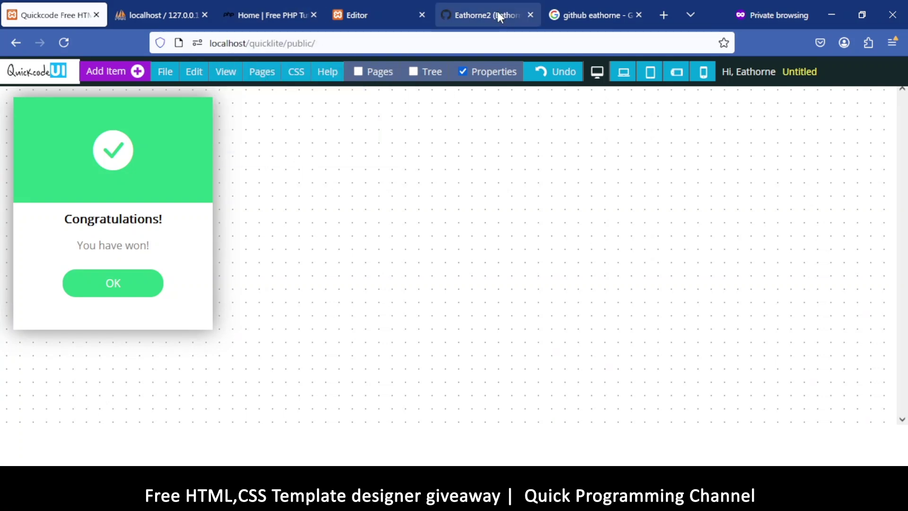
# Scroll through the author's GitHub profile, then switch to the freephptutorials.com home page
pyautogui.click(473, 3)
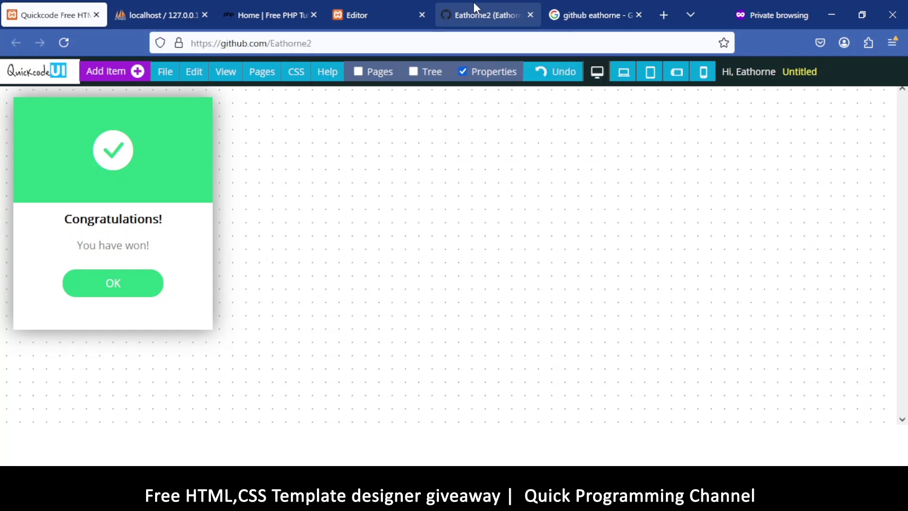
pyautogui.scroll(-5, 416, 251)
pyautogui.scroll(3, 414, 250)
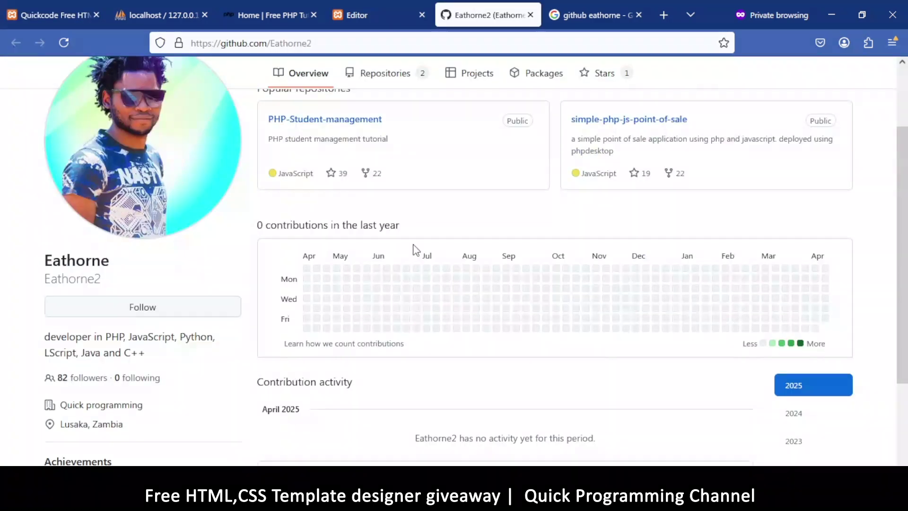
pyautogui.scroll(-2, 413, 250)
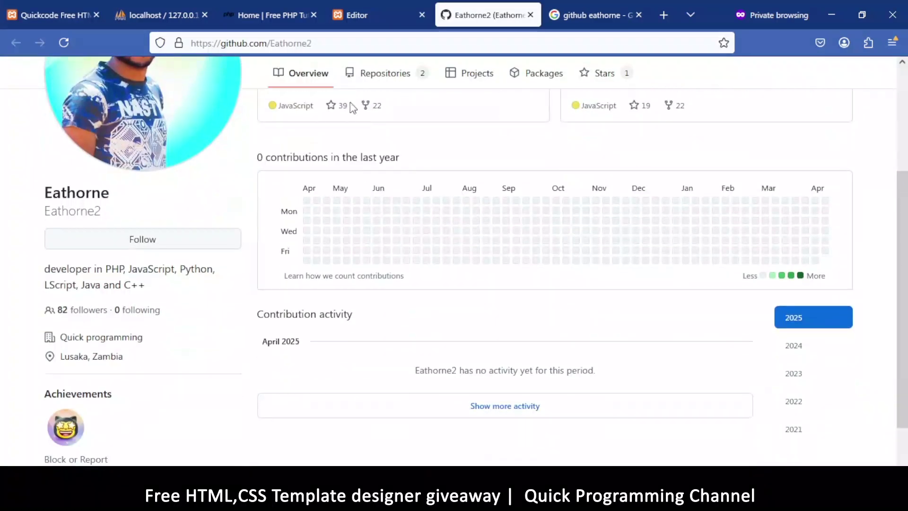
pyautogui.click(264, 4)
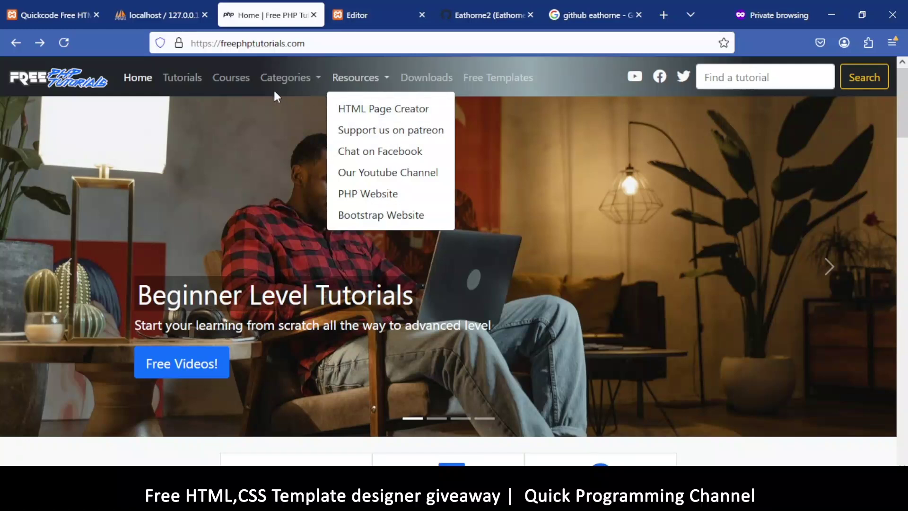
pyautogui.click(351, 90)
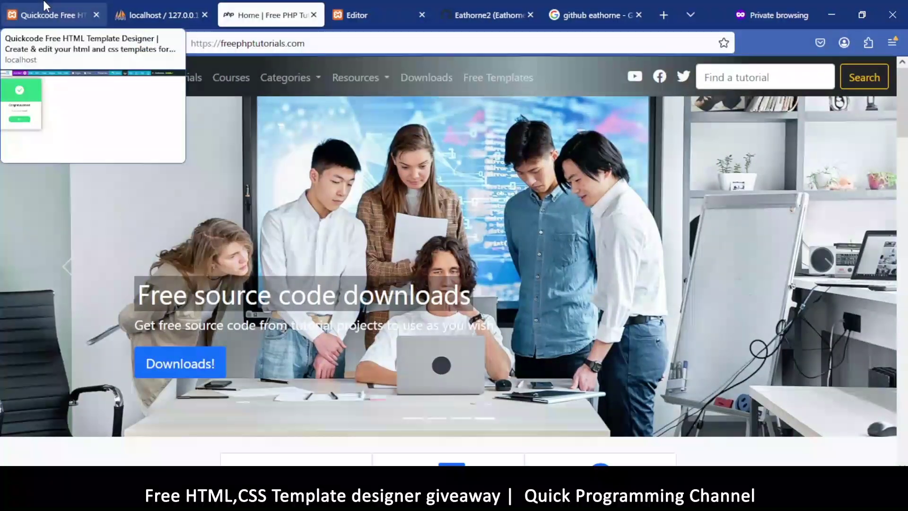
# Go back to the Quickcode designer after another quick look at the GitHub profile
pyautogui.click(46, 5)
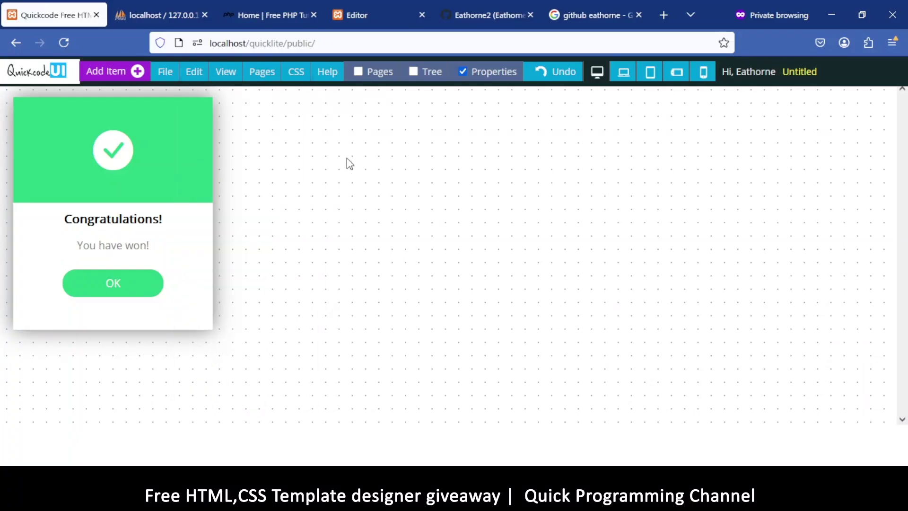
pyautogui.click(500, 9)
pyautogui.click(62, 9)
# Import script.json into the video creator editor from the File Upload dialog
pyautogui.click(360, 10)
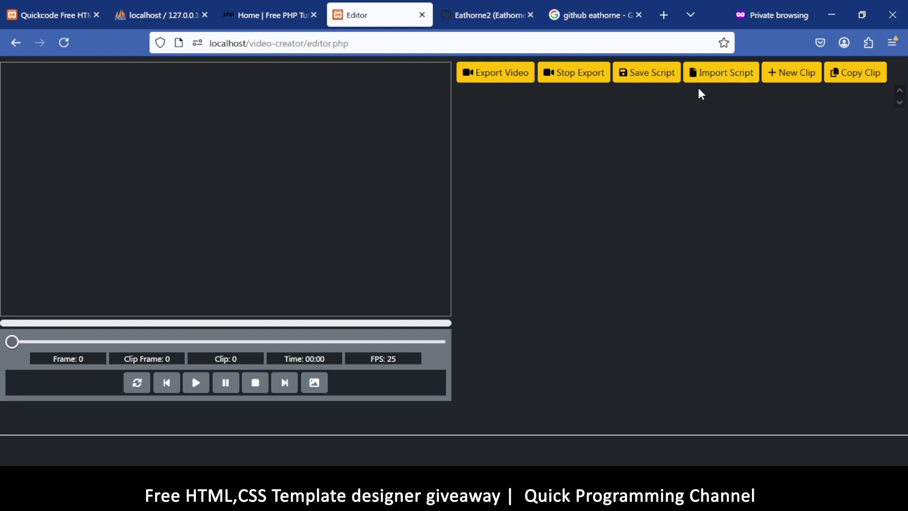
pyautogui.click(721, 76)
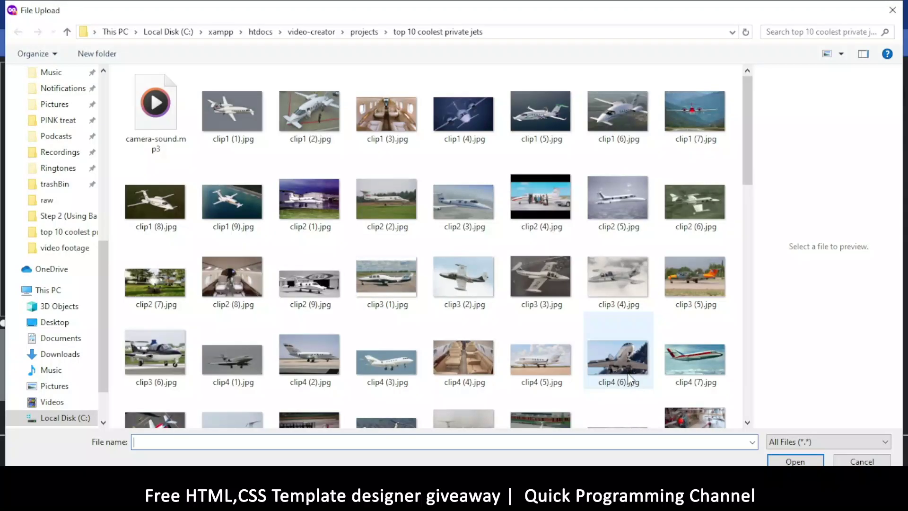
pyautogui.scroll(-10, 549, 262)
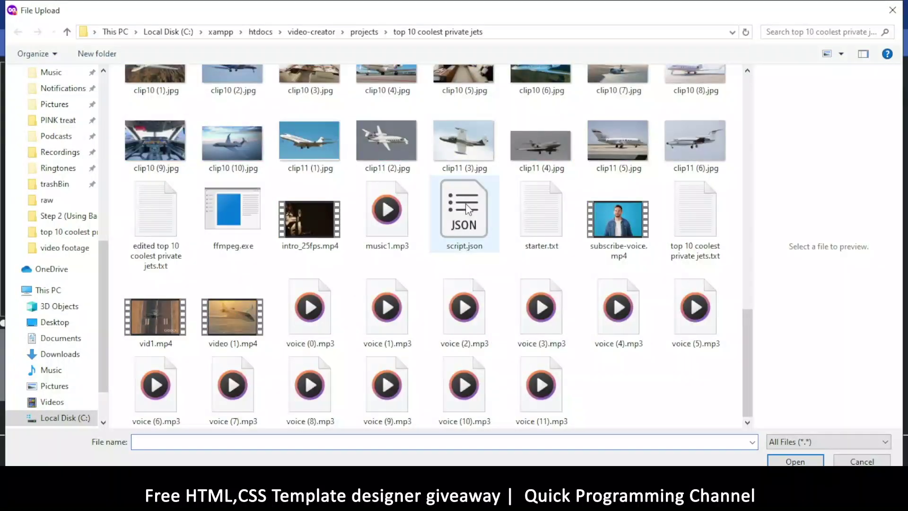
pyautogui.doubleClick(454, 218)
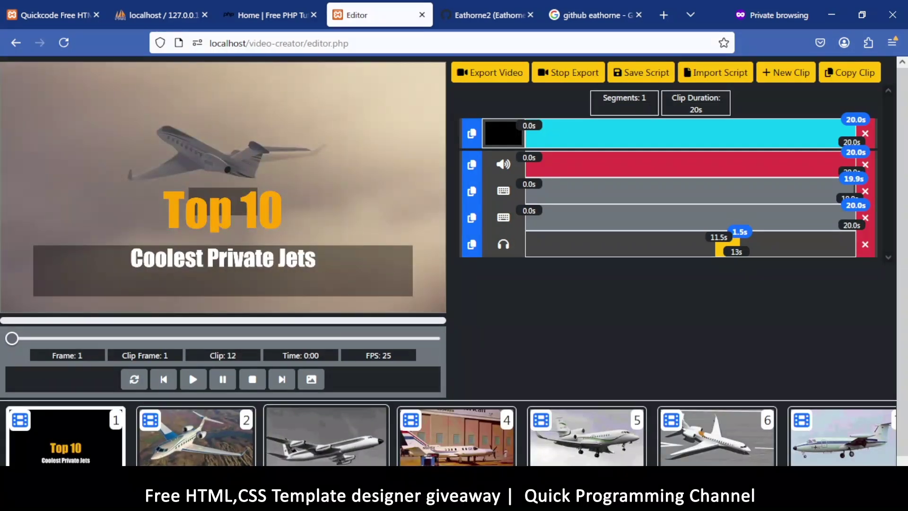
# Preview jet clips 3, 4, 5, 6, 7, 9 and 11
pyautogui.click(326, 437)
pyautogui.click(480, 430)
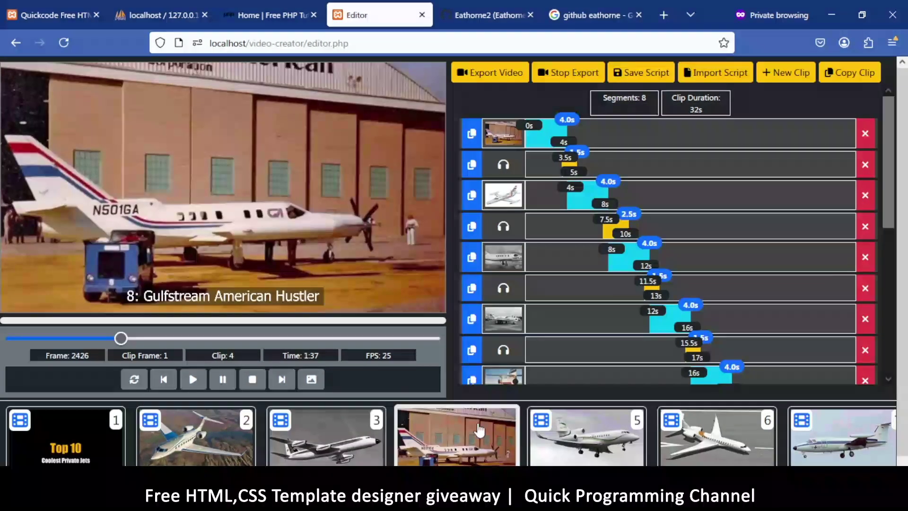
pyautogui.click(587, 433)
pyautogui.click(700, 431)
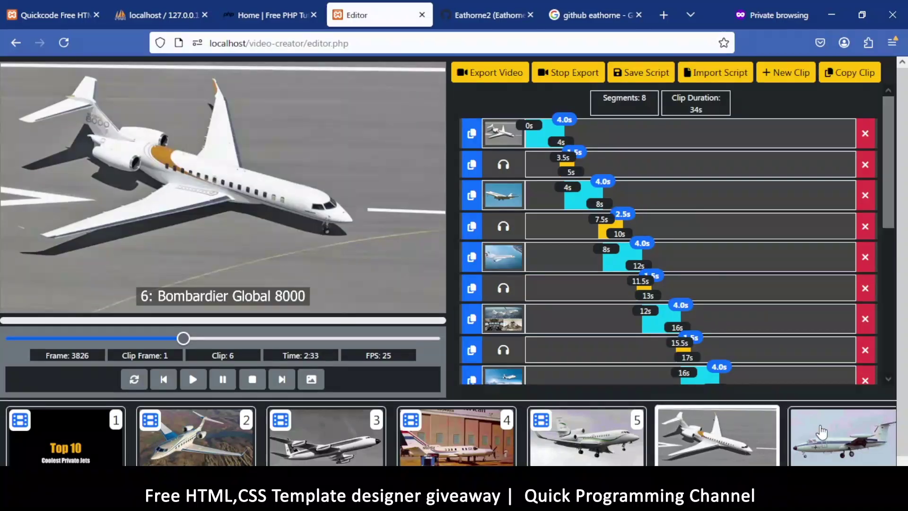
pyautogui.click(822, 431)
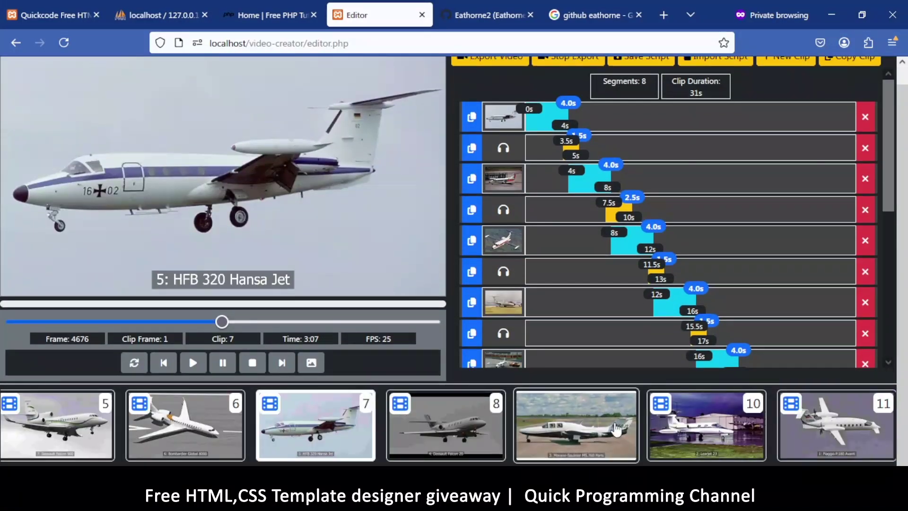
pyautogui.click(616, 430)
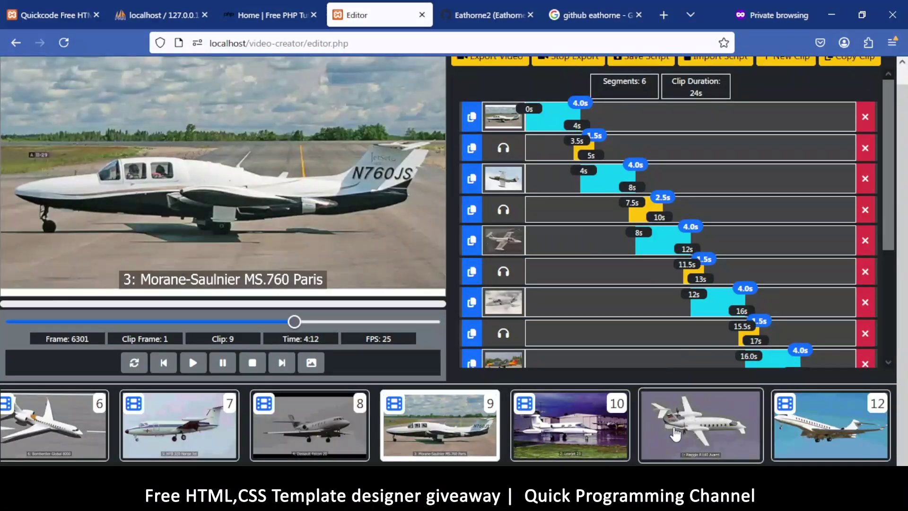
pyautogui.click(676, 434)
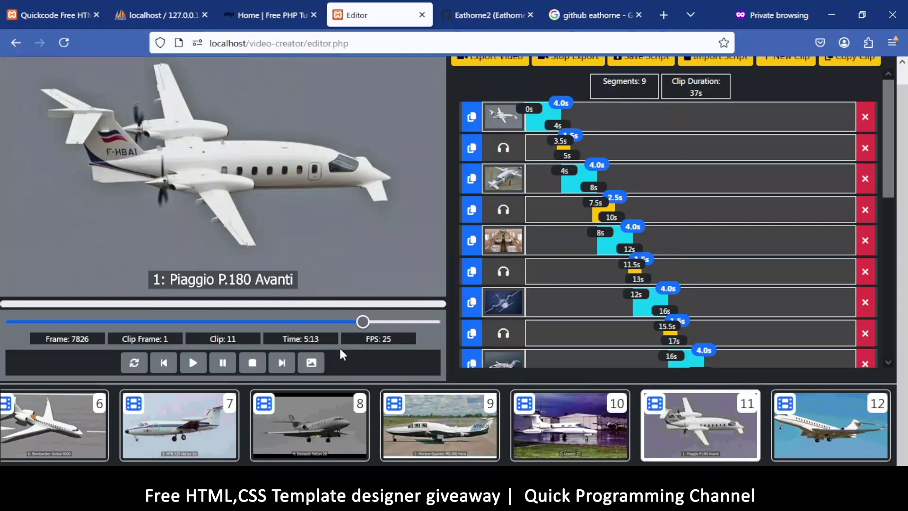
# Play part of the Top 10 intro clip, pause it, and return to the Quickcode UI designer
pyautogui.scroll(5, 131, 422)
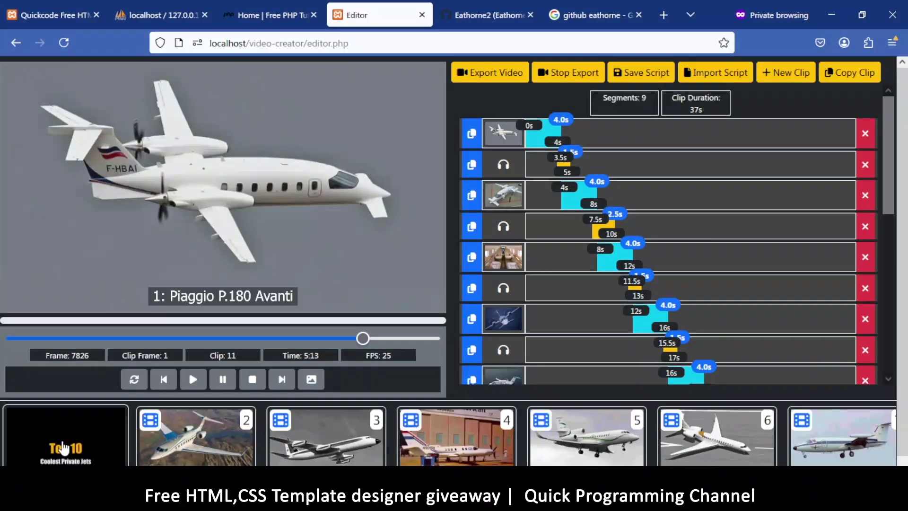
pyautogui.click(64, 447)
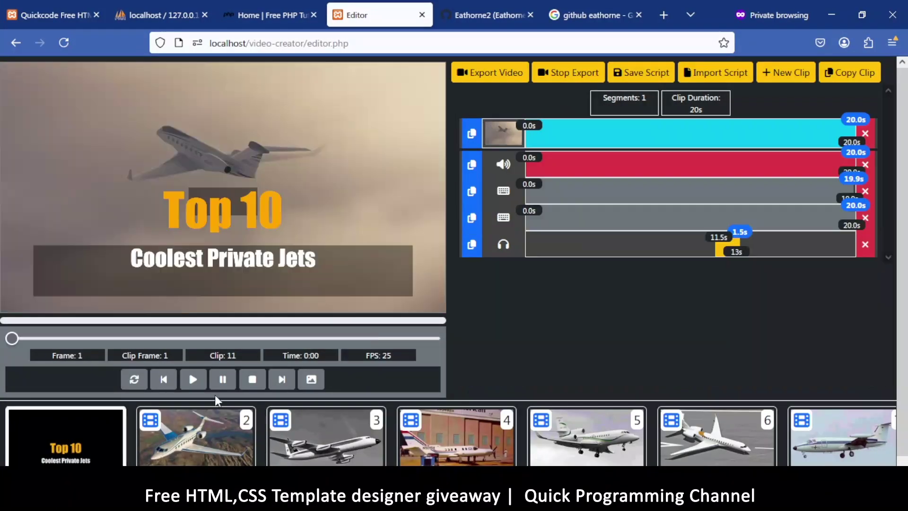
pyautogui.click(193, 379)
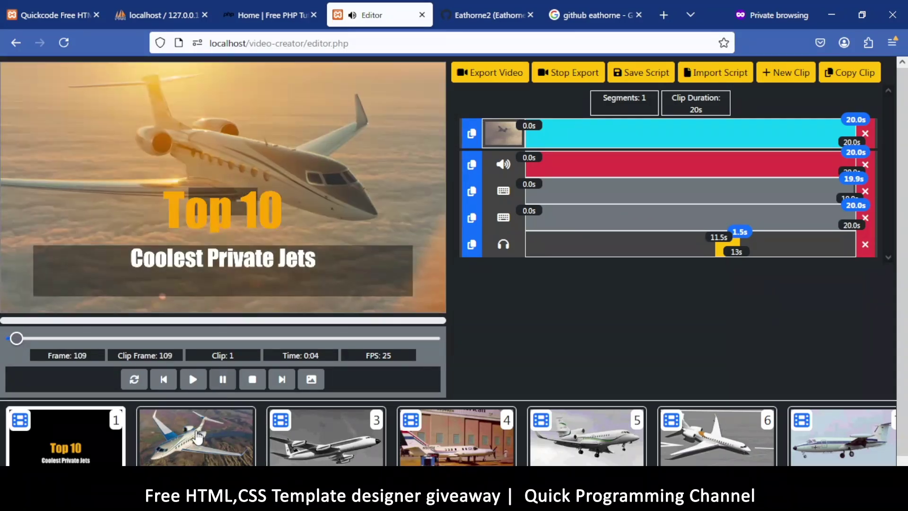
pyautogui.click(223, 380)
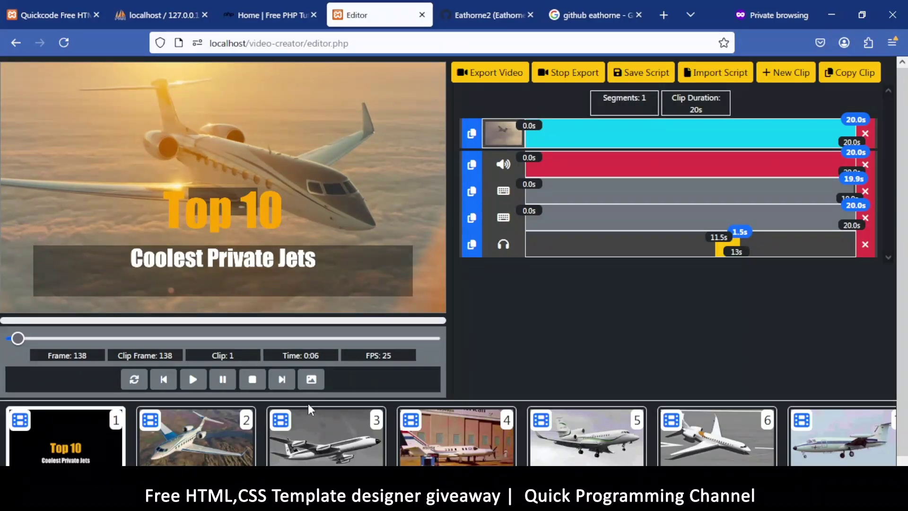
pyautogui.scroll(-5, 298, 425)
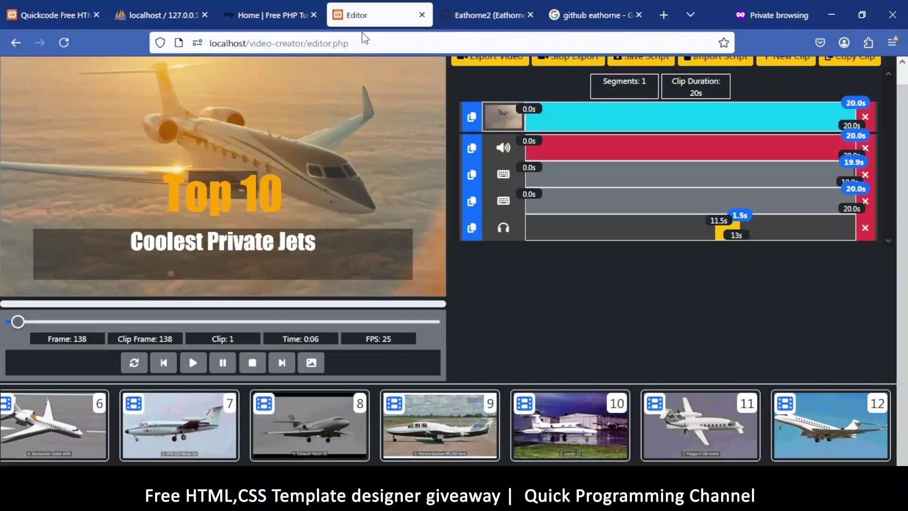
pyautogui.click(67, 8)
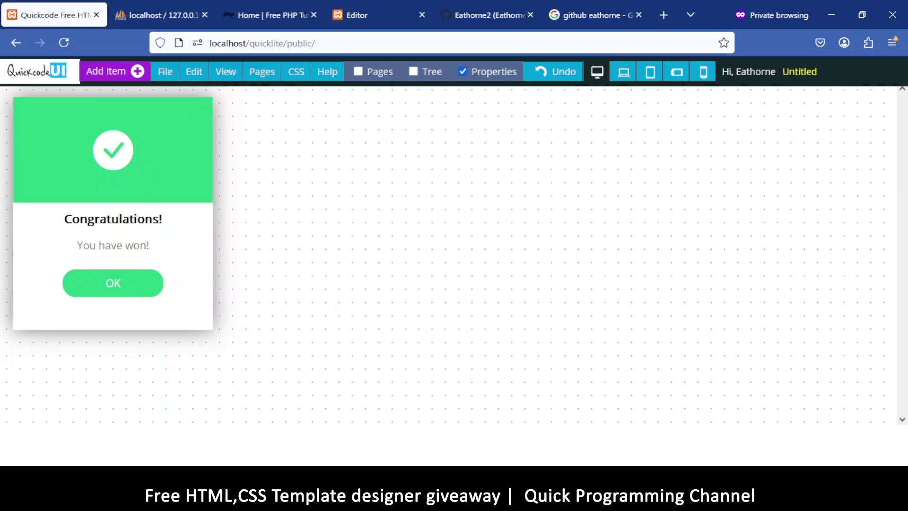
pyautogui.hotkey('alt', 'Tab')
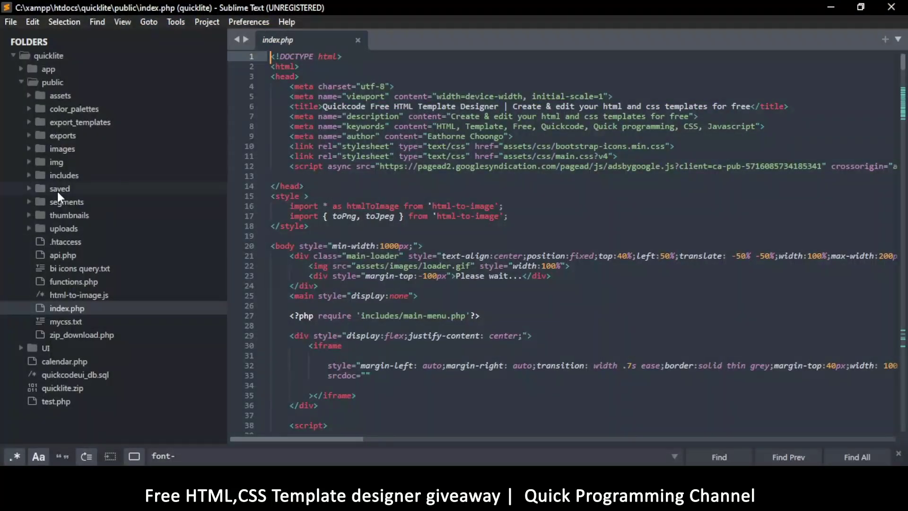
pyautogui.click(30, 96)
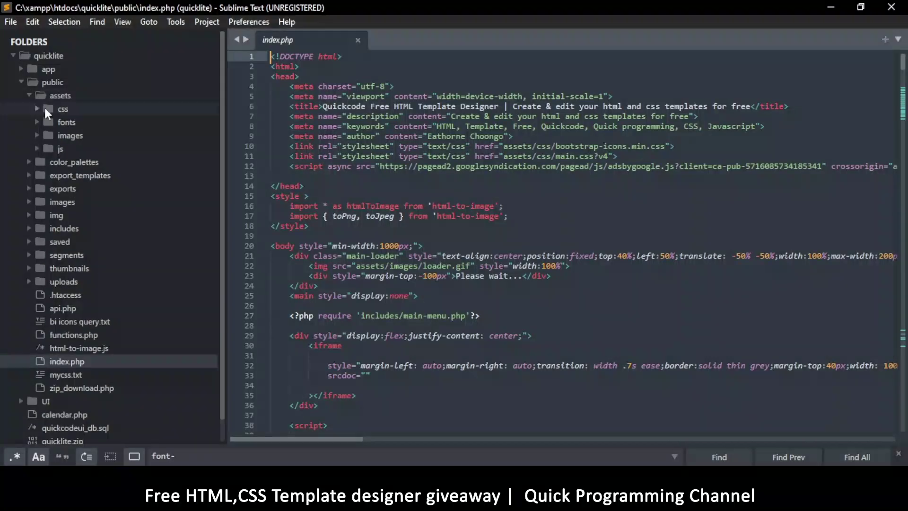
pyautogui.click(36, 147)
pyautogui.scroll(-4, 97, 211)
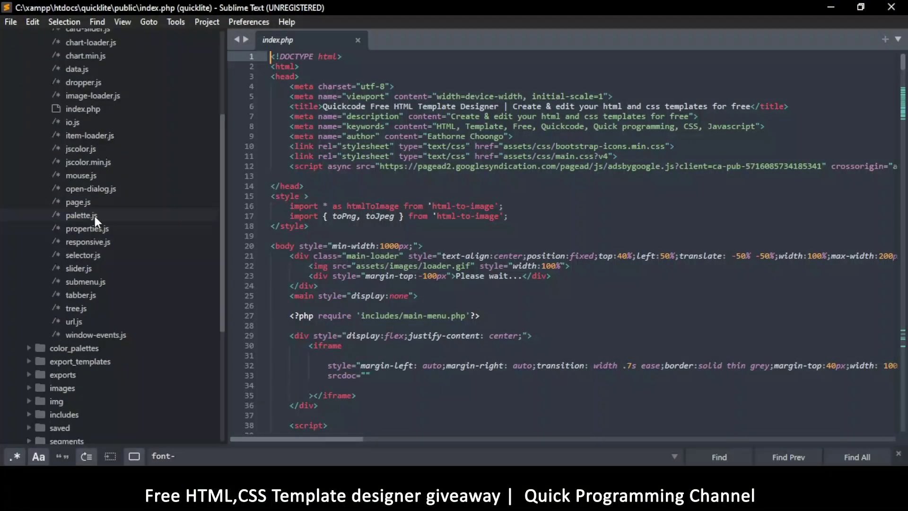
pyautogui.click(93, 179)
pyautogui.scroll(-17, 363, 183)
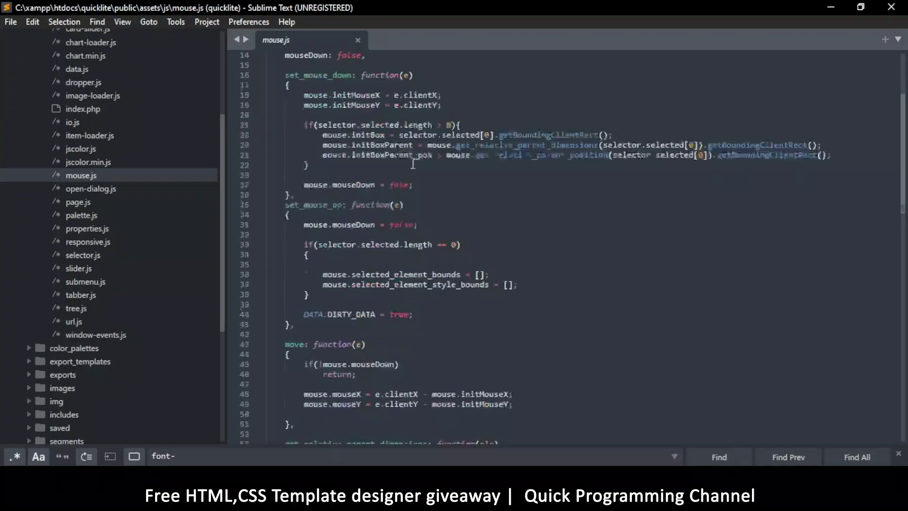
pyautogui.scroll(-5, 404, 174)
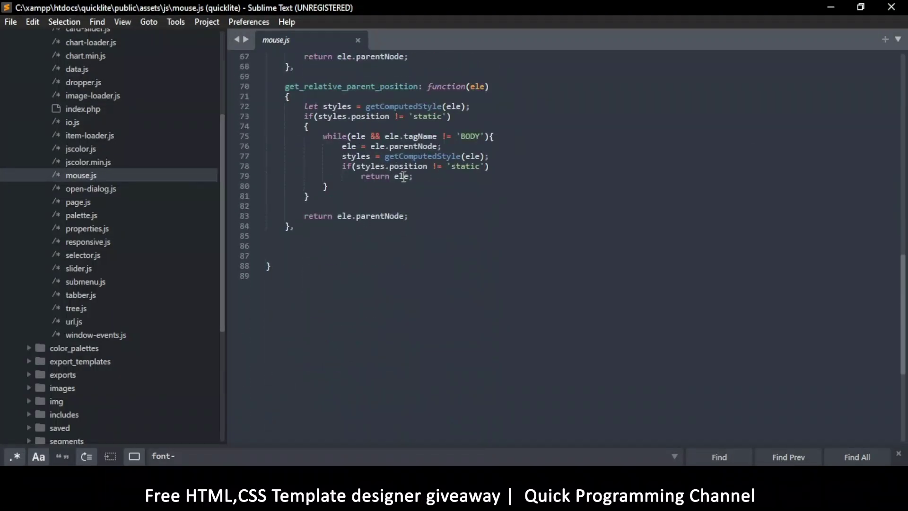
pyautogui.scroll(4, 398, 179)
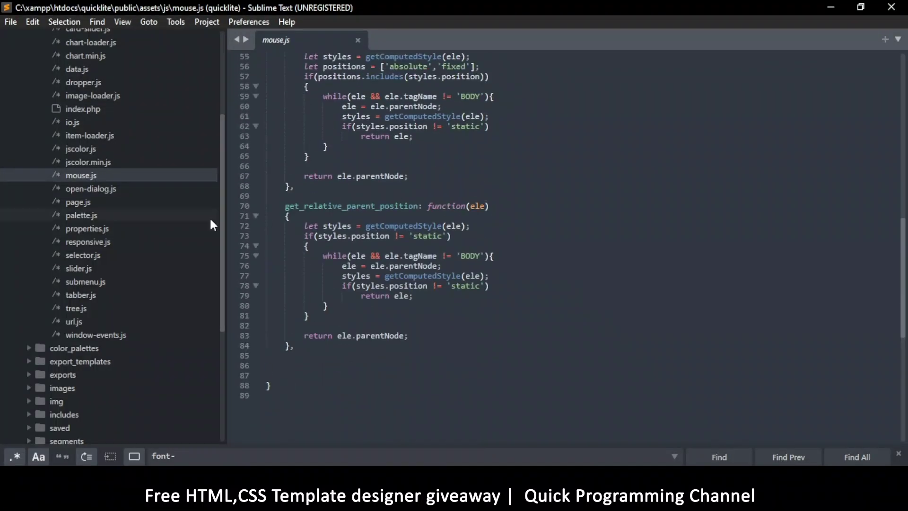
pyautogui.click(89, 203)
pyautogui.click(87, 215)
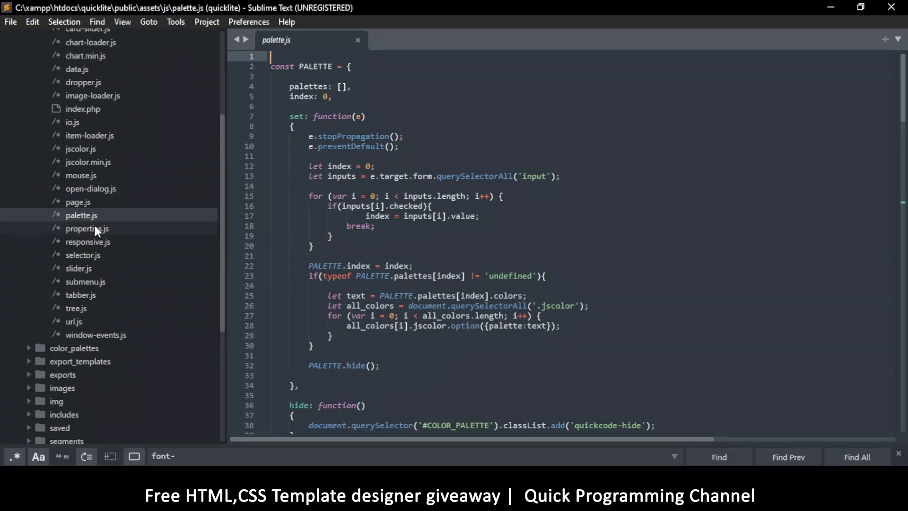
pyautogui.click(94, 226)
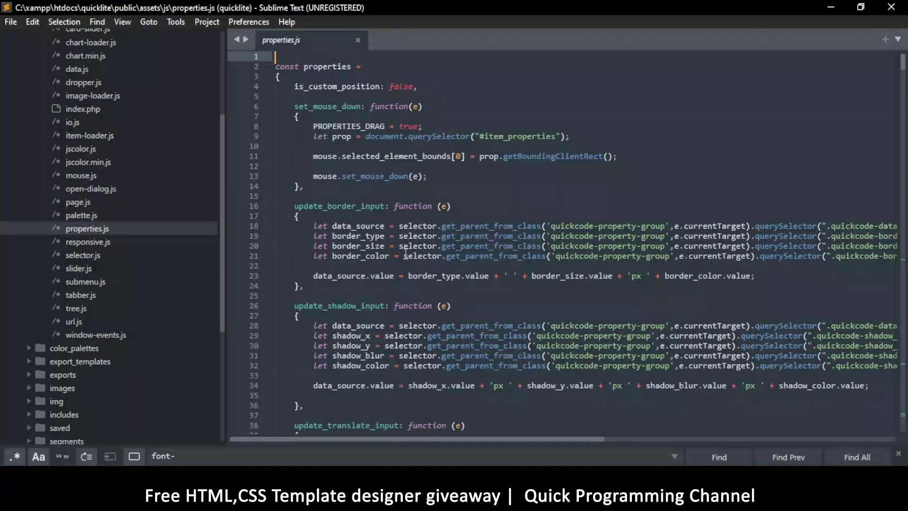
pyautogui.scroll(-5, 406, 254)
pyautogui.scroll(5, 402, 253)
pyautogui.scroll(4, 170, 192)
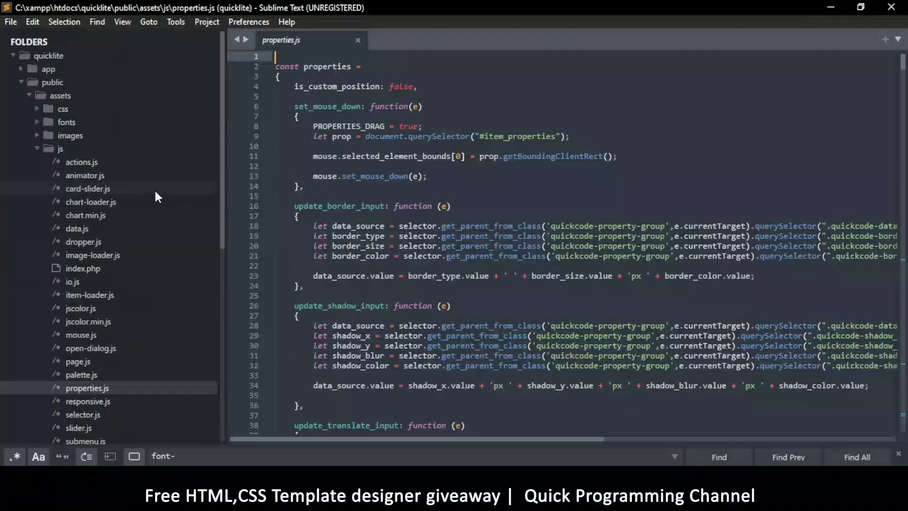
pyautogui.click(32, 145)
pyautogui.click(26, 99)
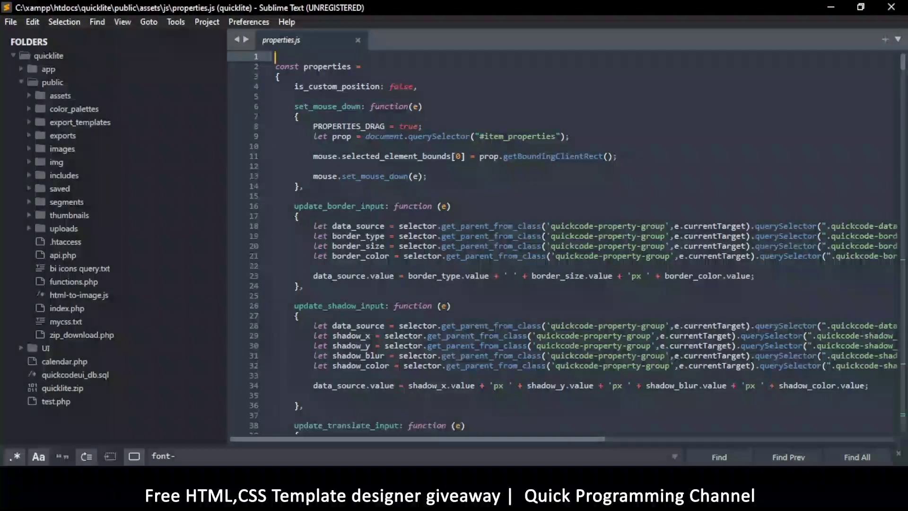
pyautogui.hotkey('alt', 'Tab')
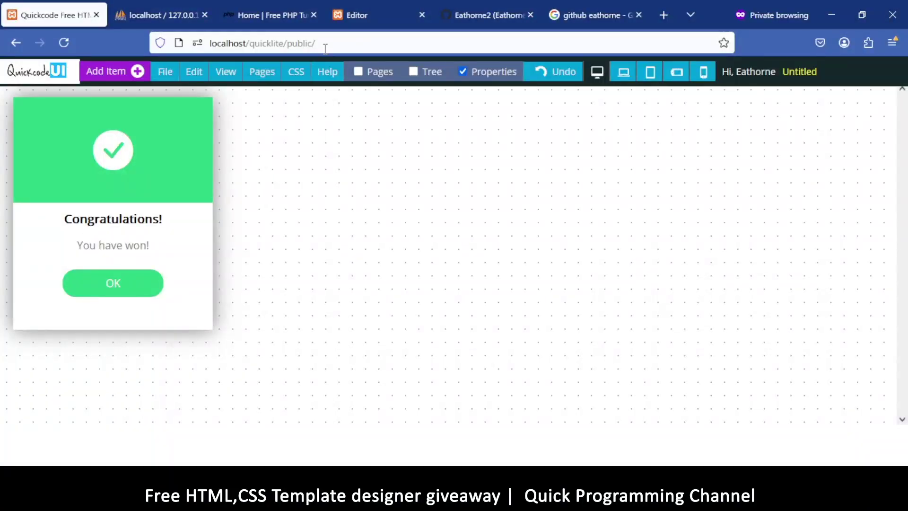